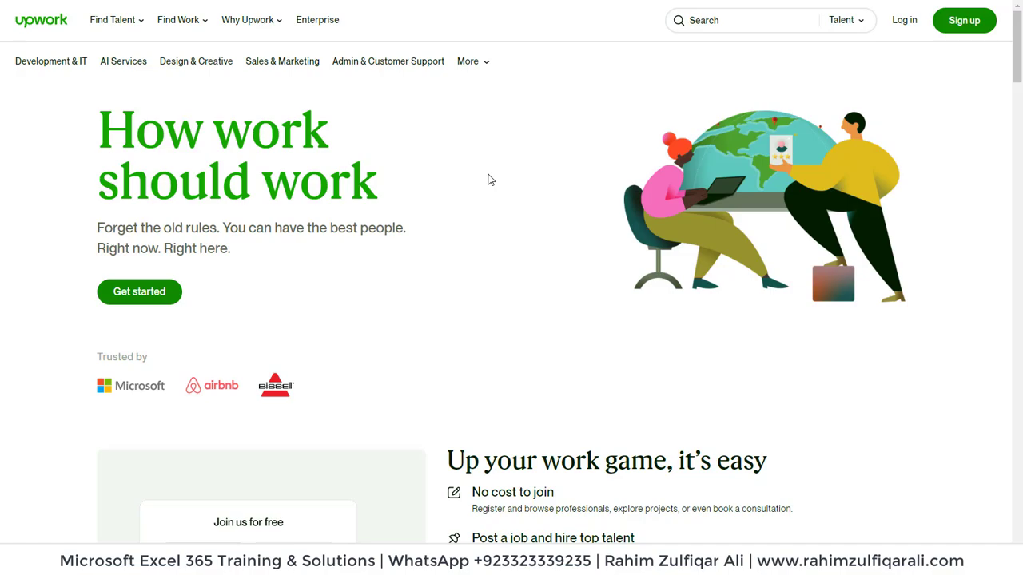
# - Scroll through the Upwork page to look it over
pyautogui.scroll(-20, 489, 179)
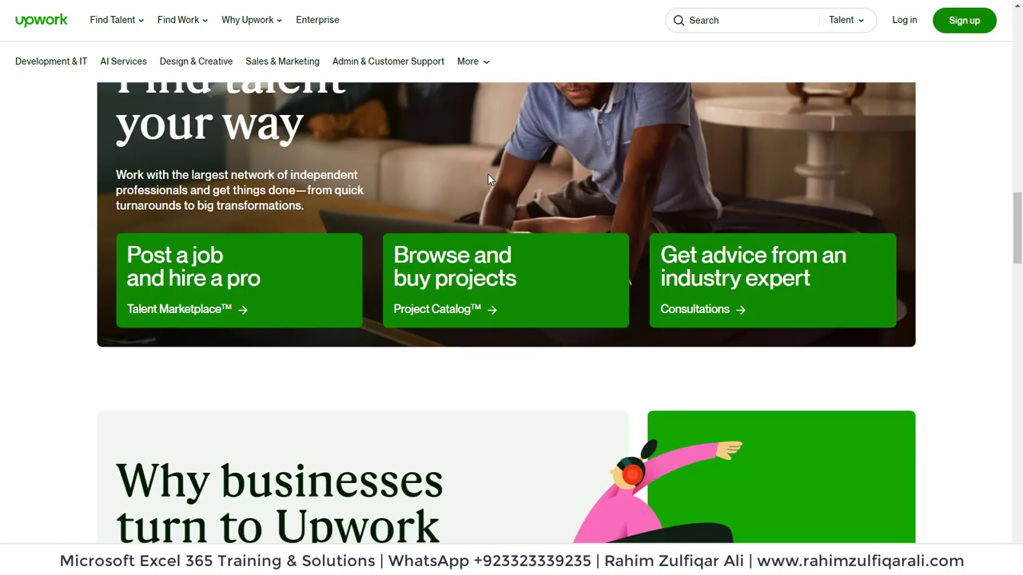
pyautogui.scroll(20, 488, 179)
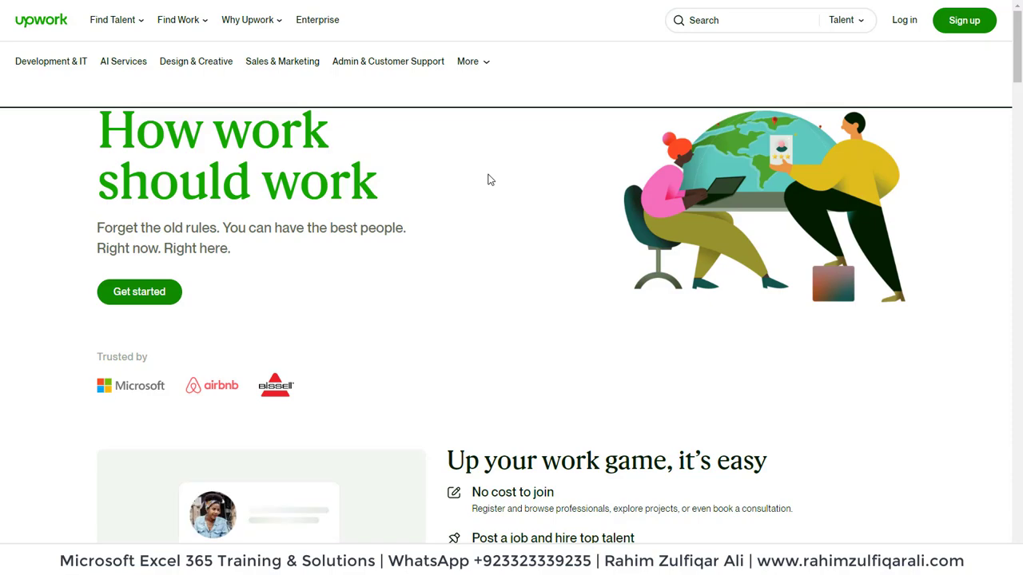
pyautogui.scroll(-5, 490, 179)
pyautogui.scroll(-10, 490, 179)
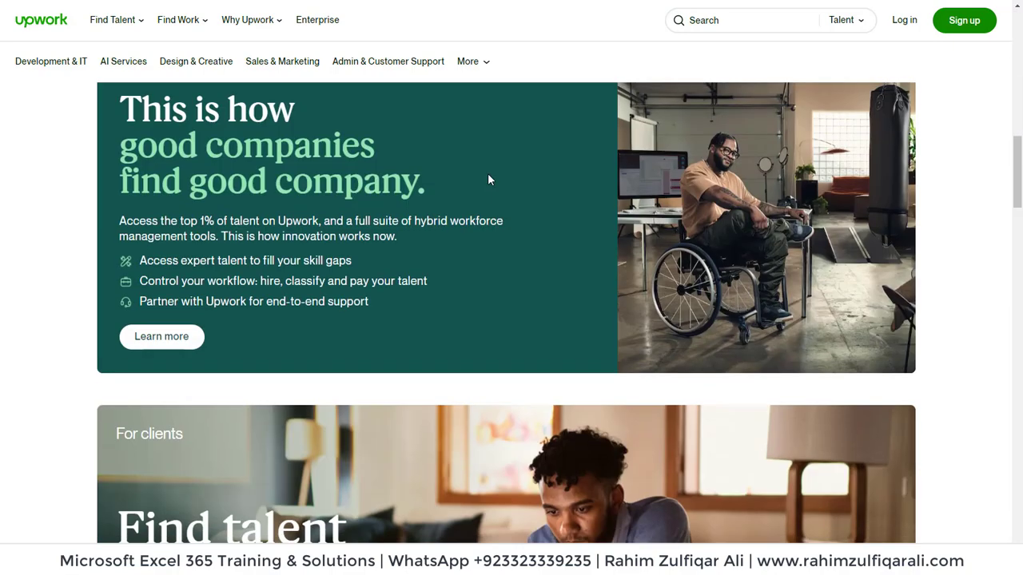
pyautogui.scroll(-5, 490, 179)
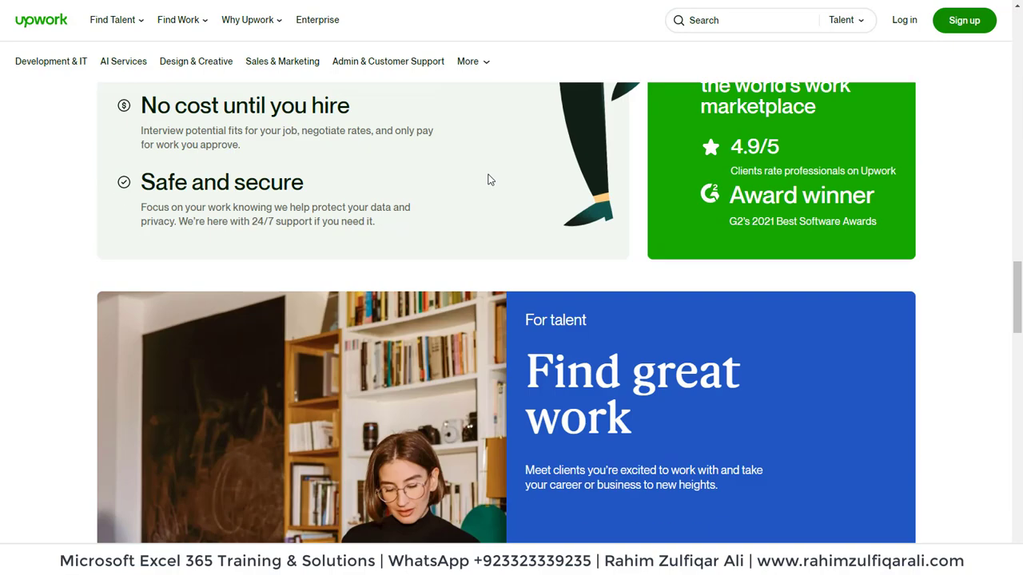
pyautogui.scroll(-5, 490, 179)
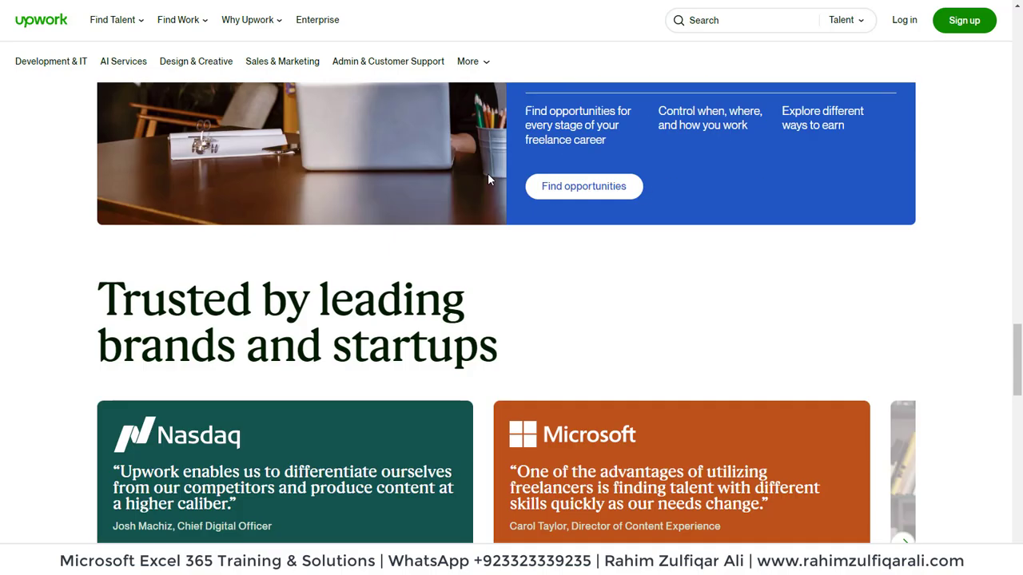
pyautogui.scroll(10, 490, 179)
pyautogui.scroll(8, 488, 175)
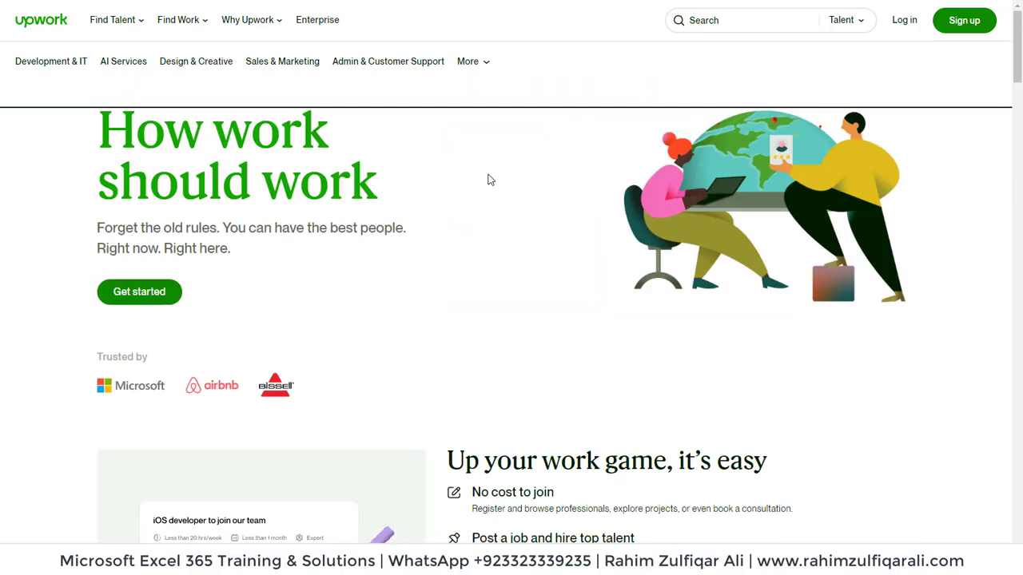
# - Search Upwork Talent for 'pdf to excel' using the suggested search term
pyautogui.click(713, 19)
pyautogui.write('psd t')
pyautogui.press('BackSpace')
pyautogui.press('BackSpace')
pyautogui.press('BackSpace')
pyautogui.press('BackSpace')
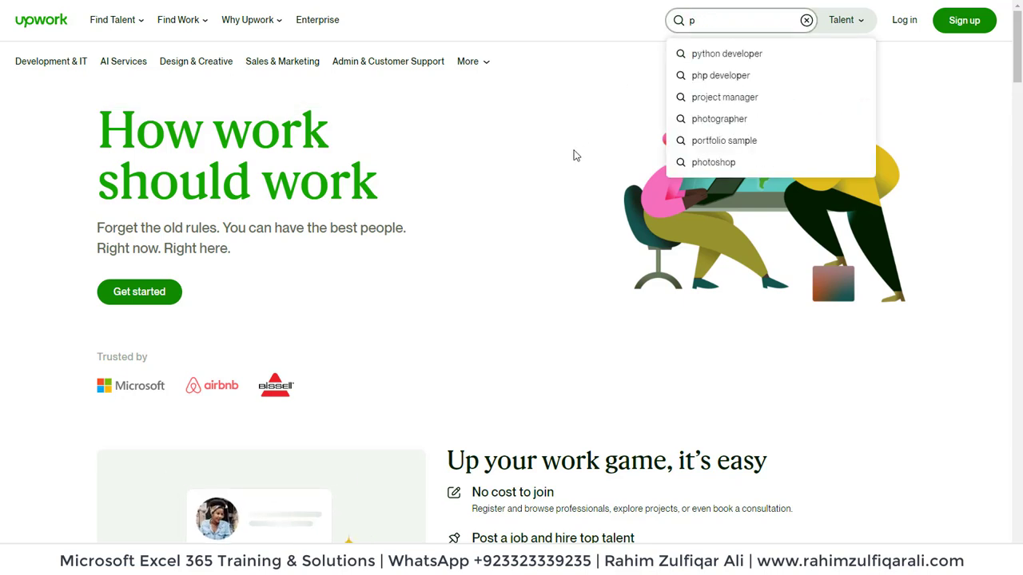
pyautogui.write('df to excel')
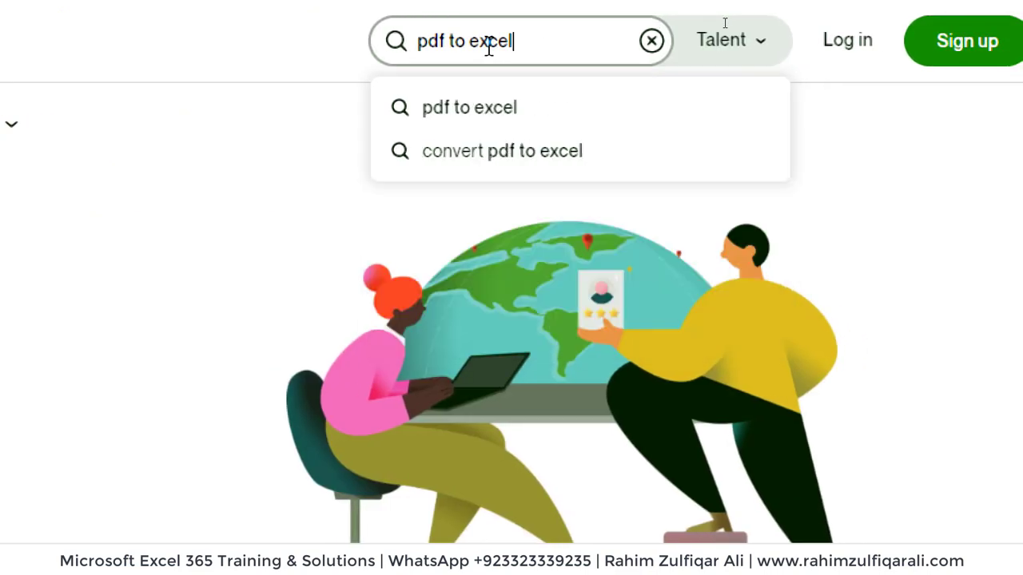
pyautogui.click(468, 122)
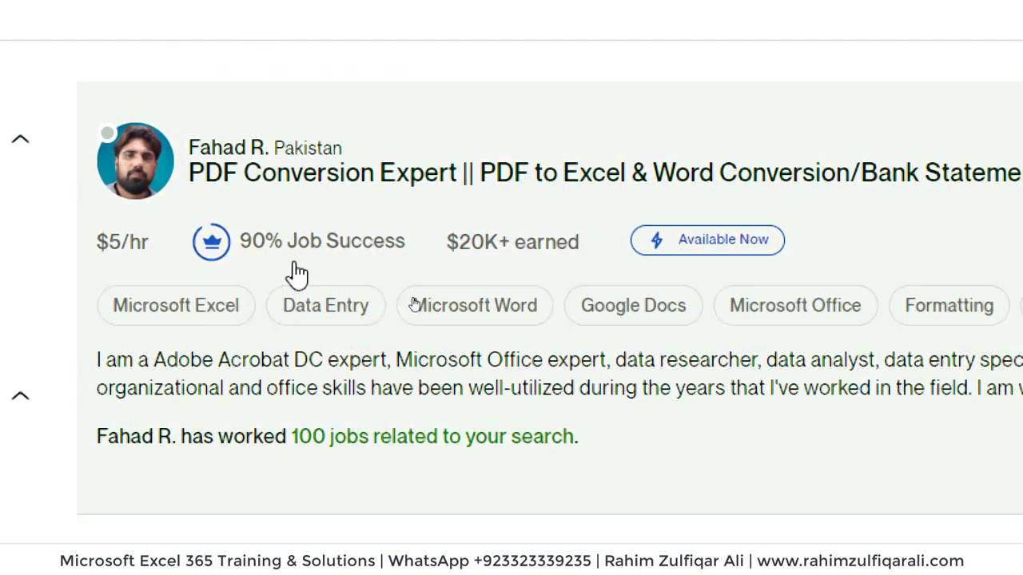
pyautogui.moveTo(298, 274)
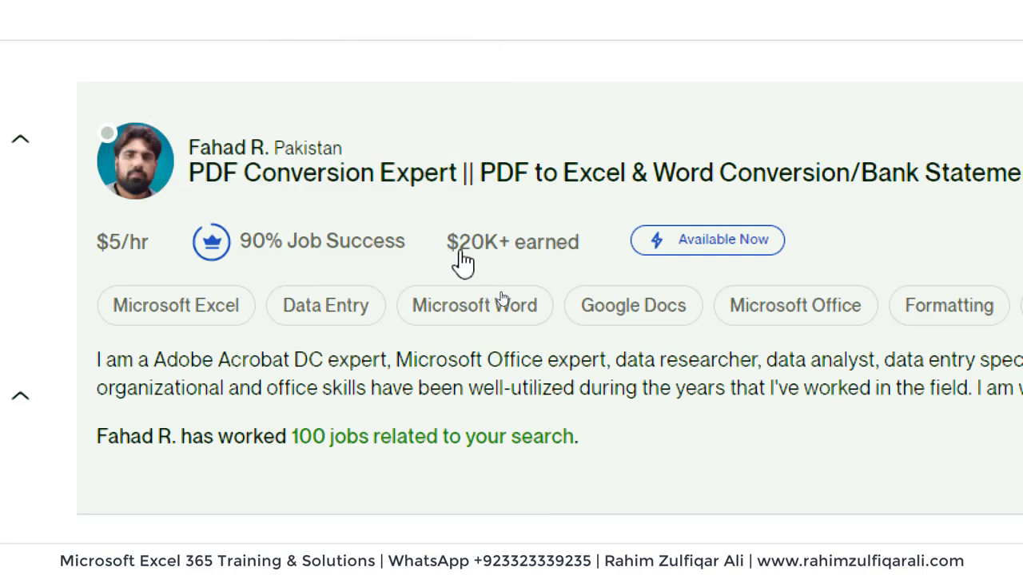
pyautogui.moveTo(469, 259)
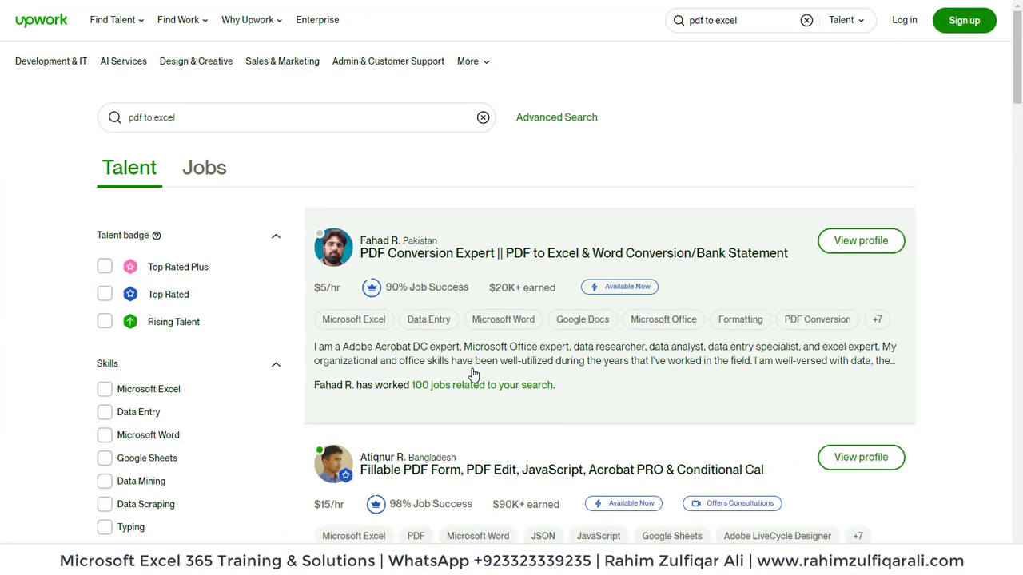
pyautogui.scroll(-3, 473, 374)
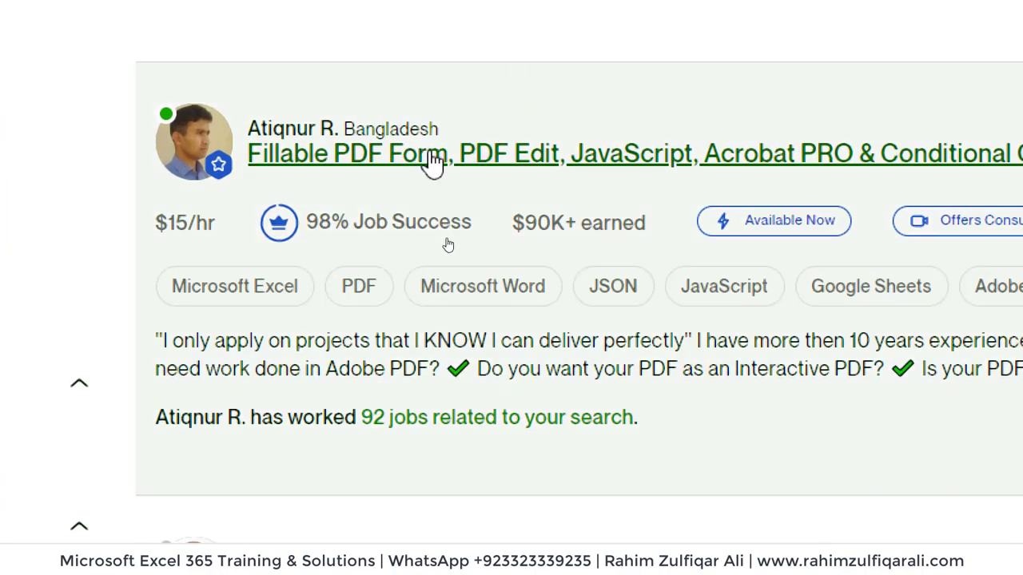
pyautogui.click(551, 241)
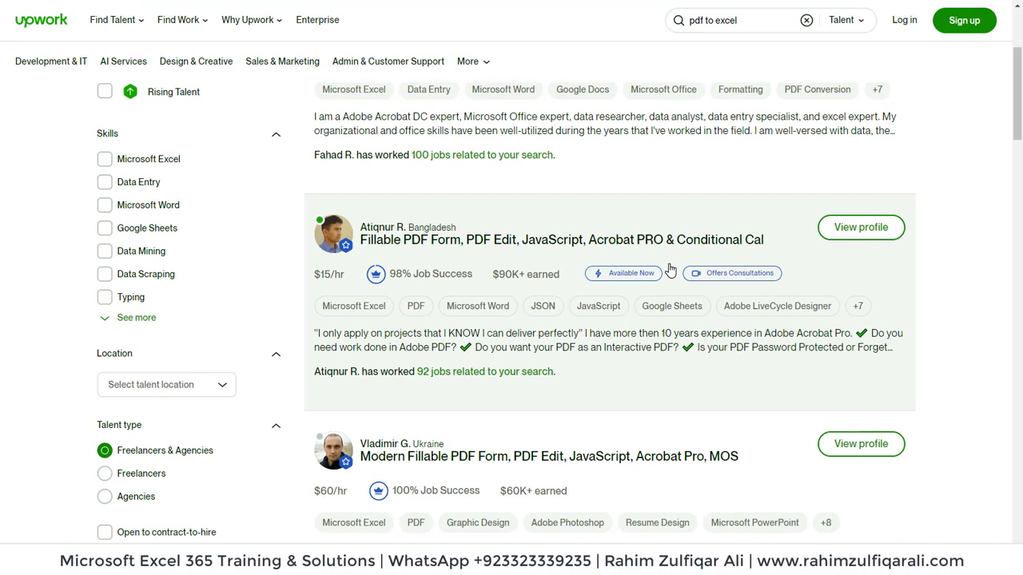
pyautogui.scroll(-3, 732, 214)
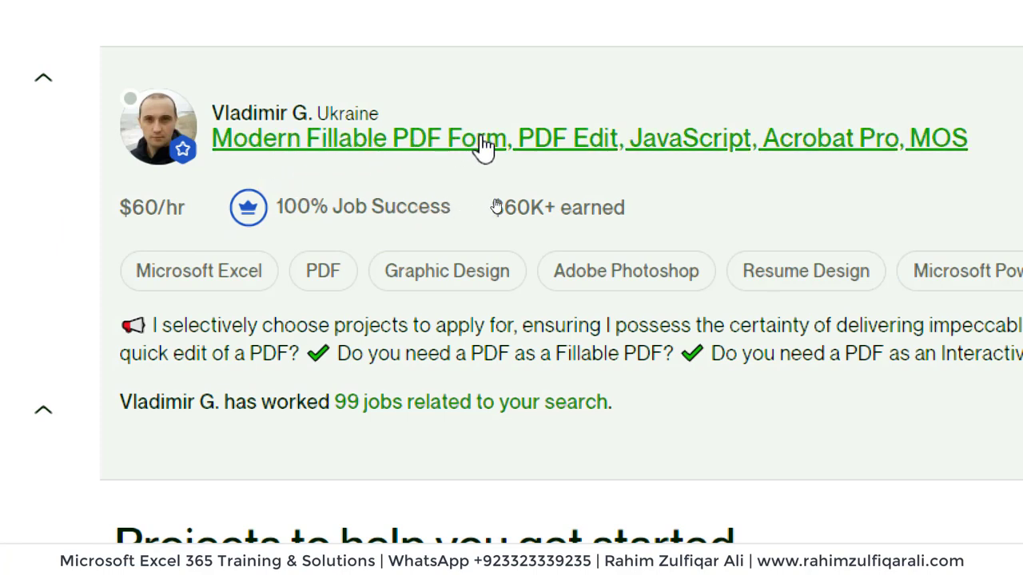
pyautogui.click(514, 215)
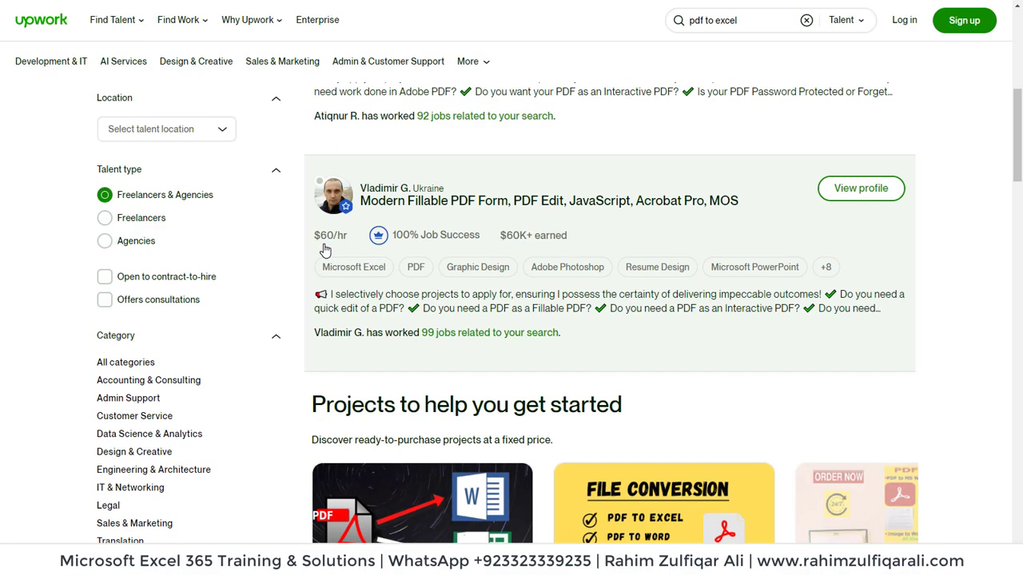
# - Look over the Fiverr home page, then run a service search for 'pdf to excel'
pyautogui.scroll(-5, 325, 250)
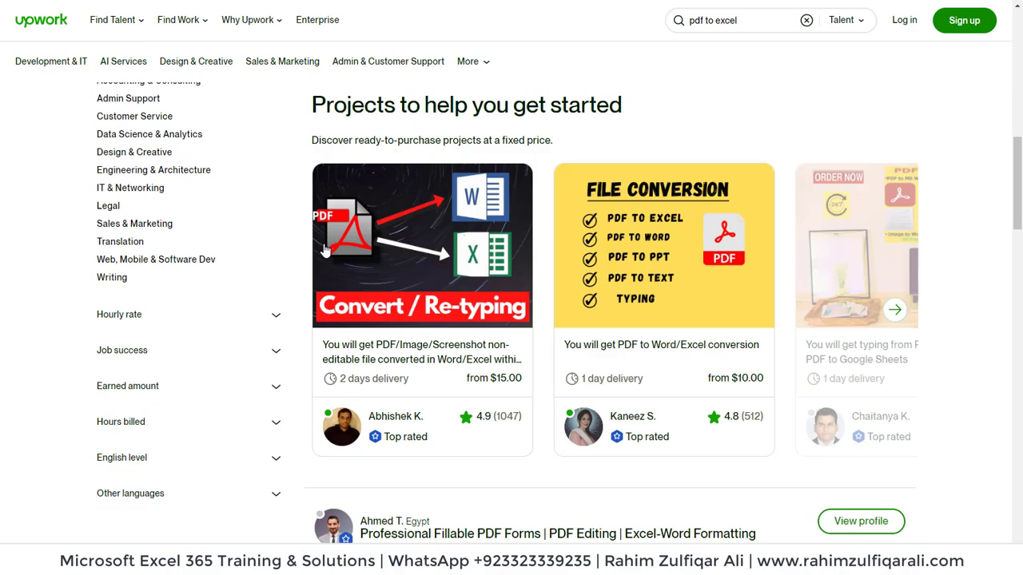
pyautogui.scroll(-3, 325, 250)
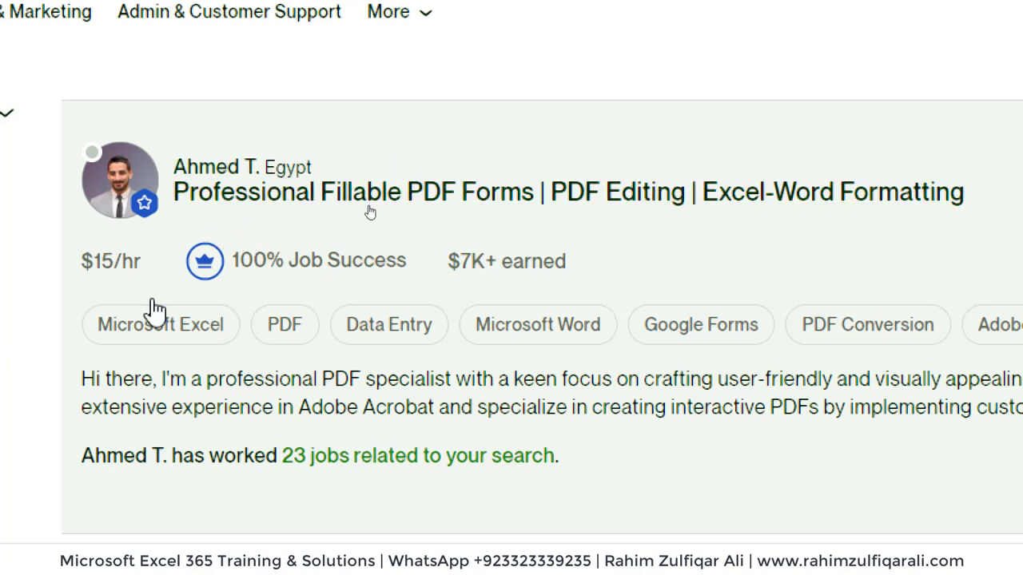
pyautogui.moveTo(520, 257)
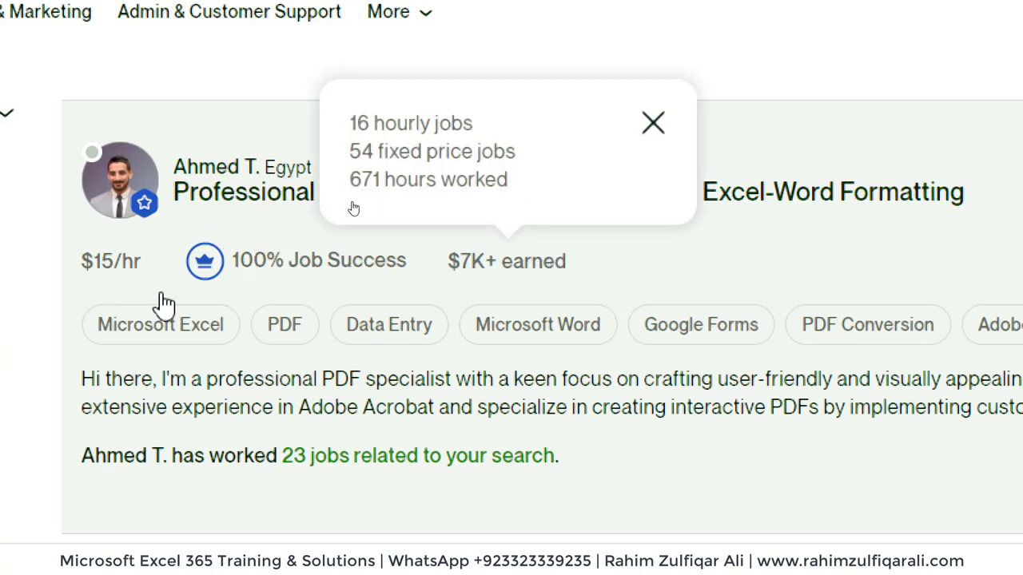
pyautogui.scroll(-5, 338, 300)
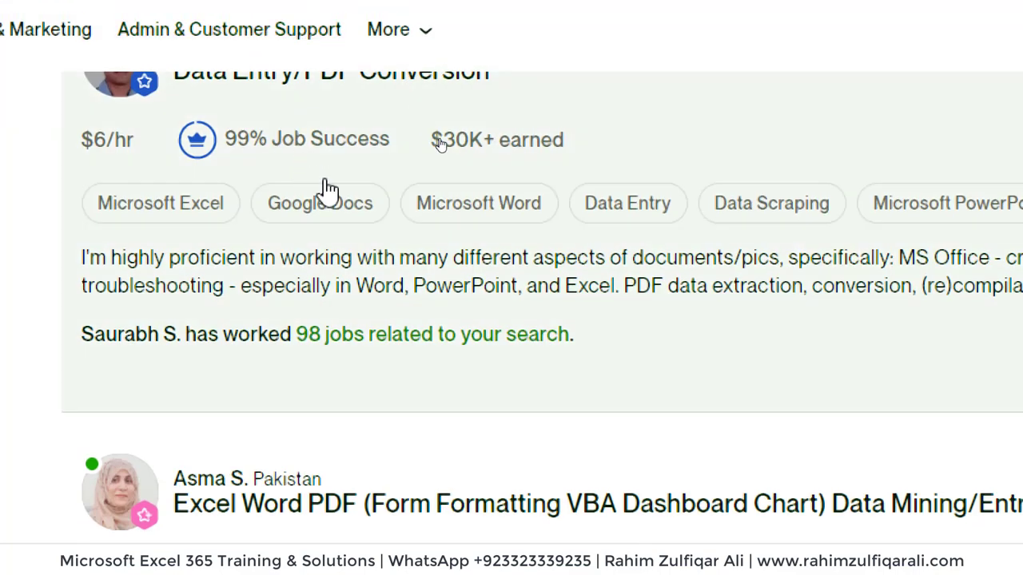
pyautogui.scroll(1, 324, 180)
pyautogui.scroll(1, 52, 235)
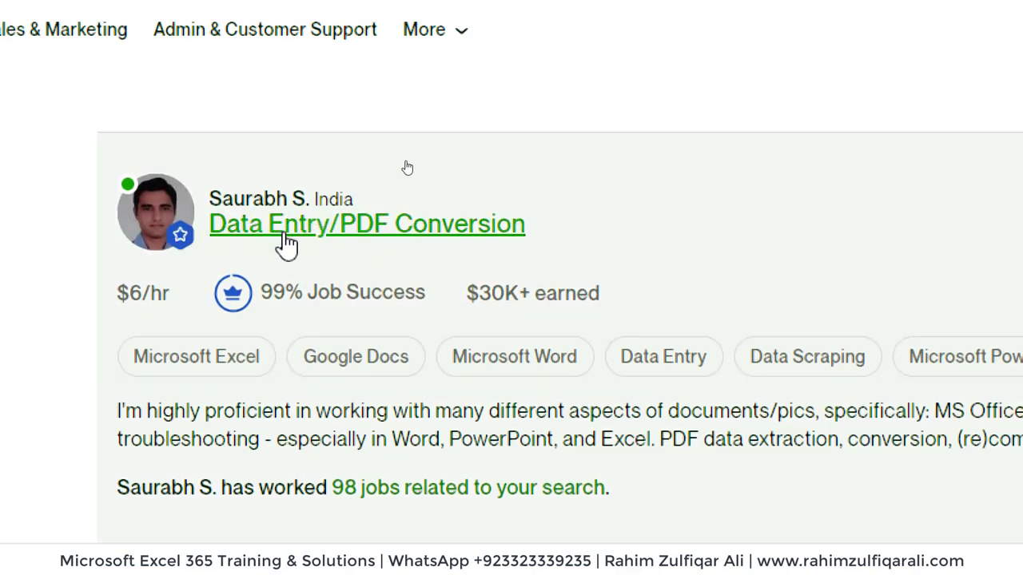
pyautogui.moveTo(496, 304)
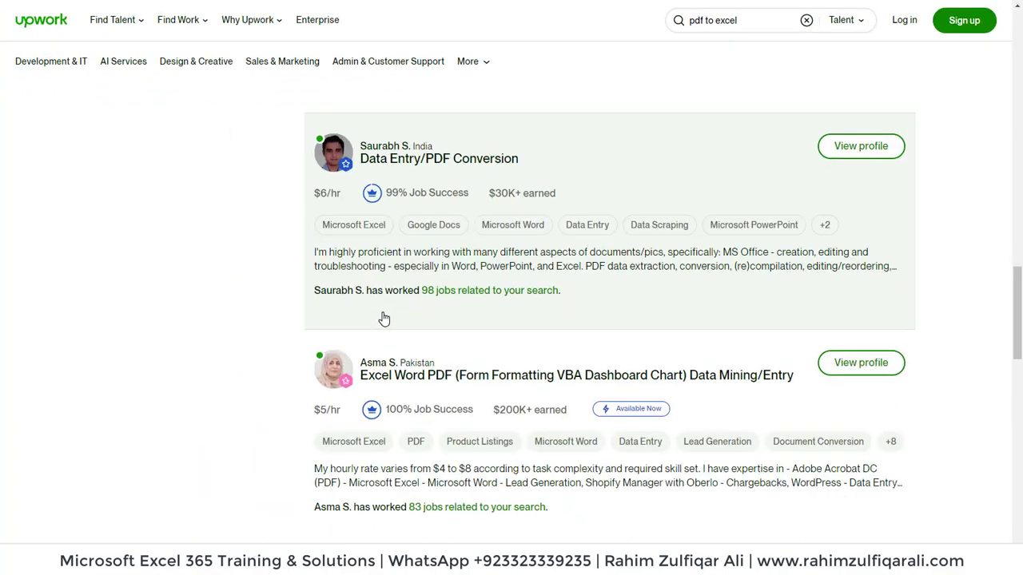
pyautogui.scroll(15, 384, 318)
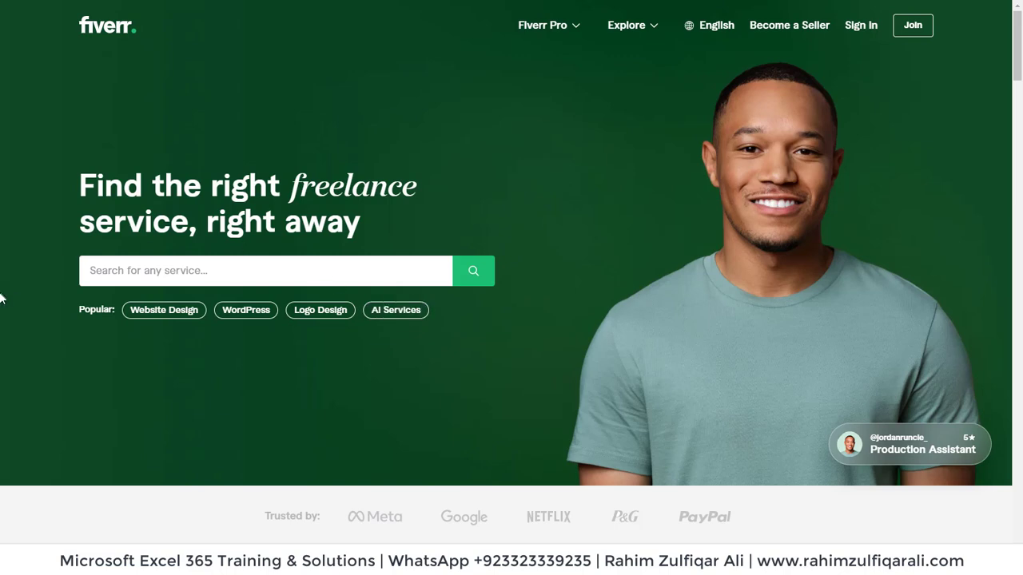
pyautogui.click(101, 270)
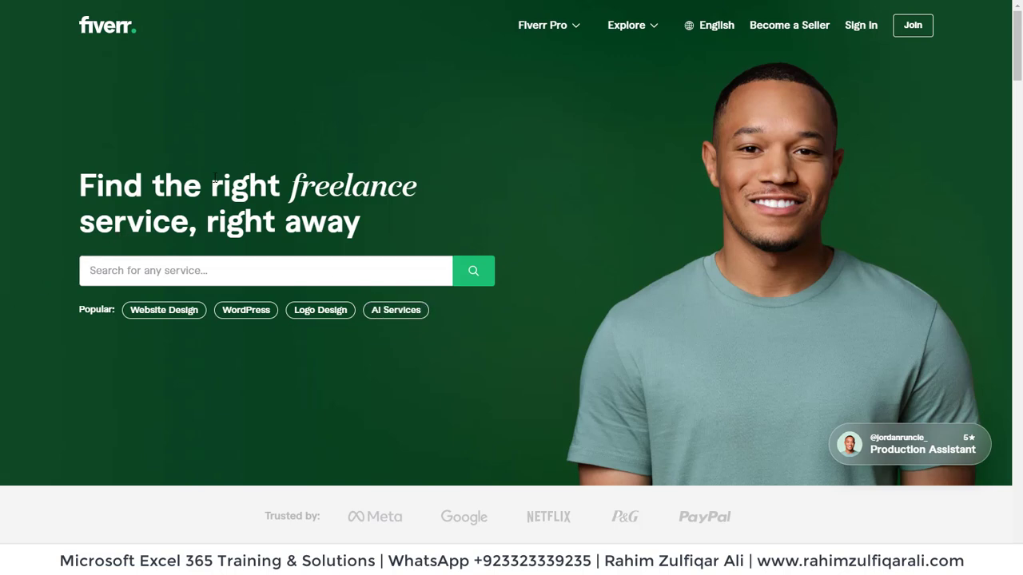
pyautogui.write('pdf to excel')
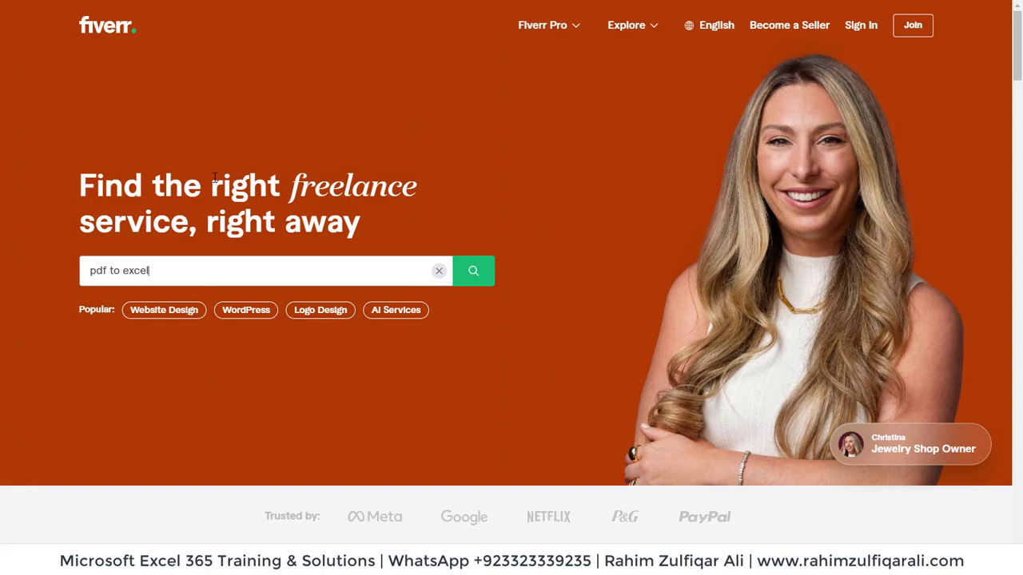
pyautogui.press('Return')
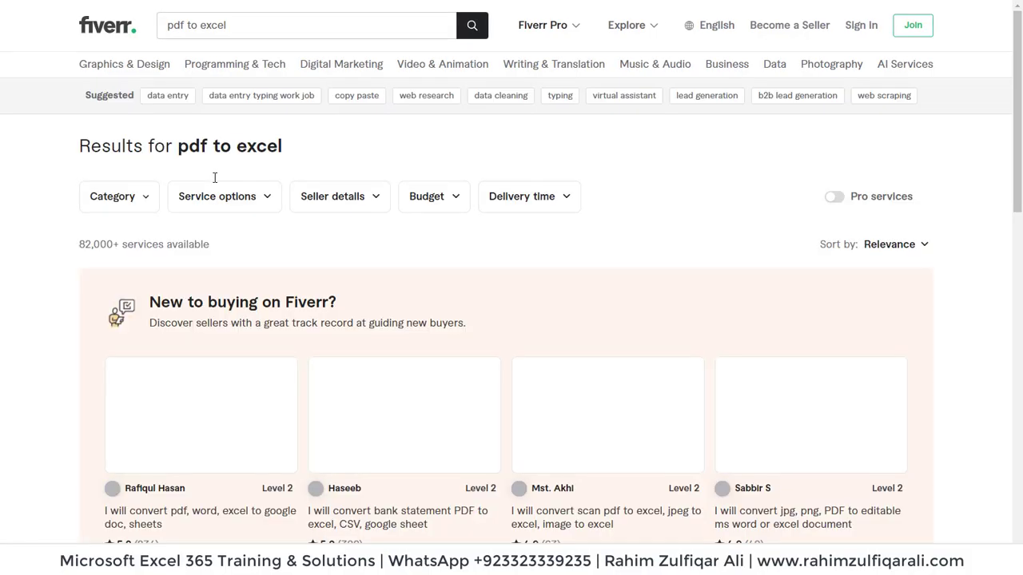
pyautogui.scroll(-1, 214, 177)
pyautogui.scroll(-3, 214, 177)
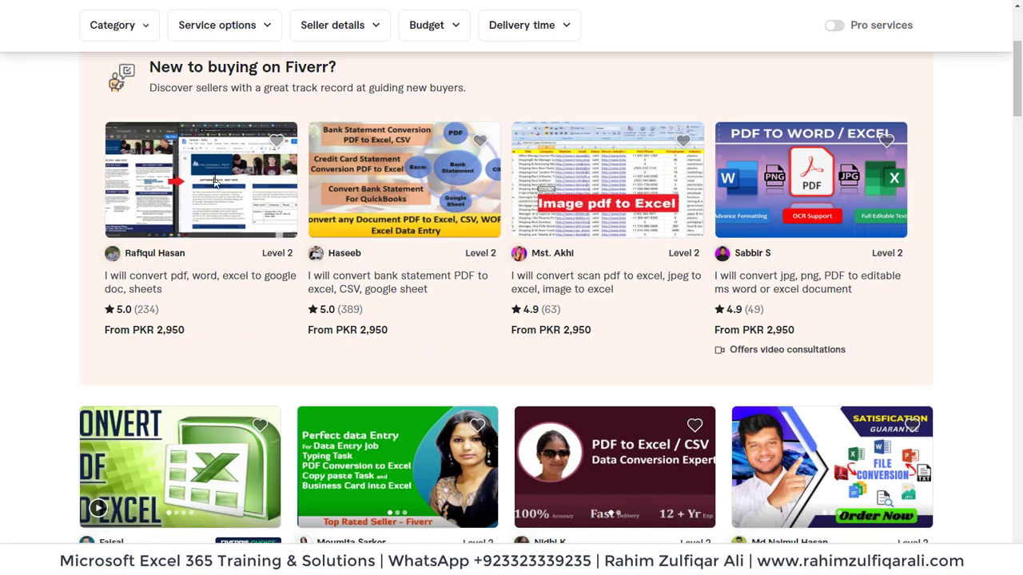
pyautogui.scroll(-1, 214, 183)
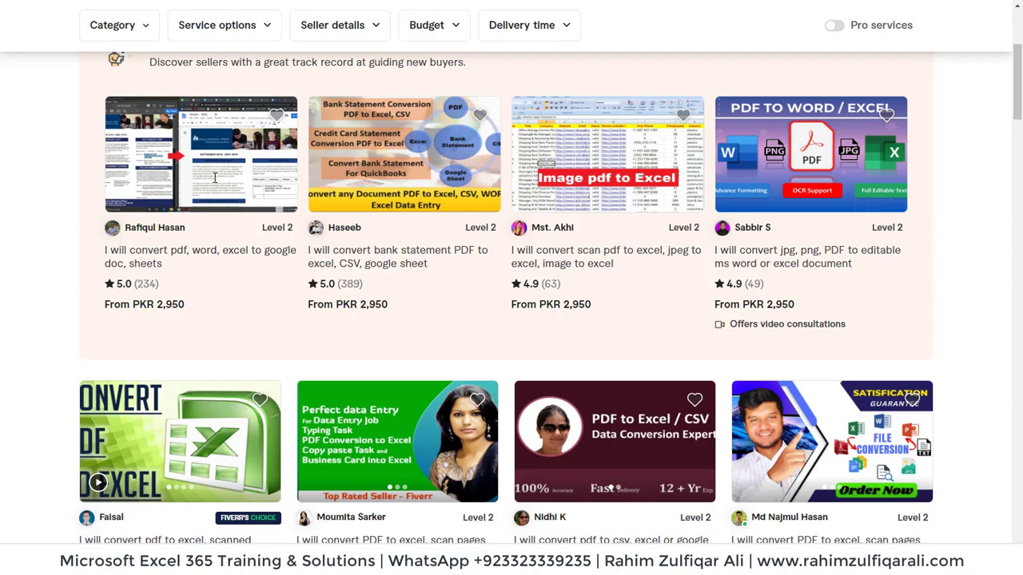
pyautogui.scroll(-5, 214, 178)
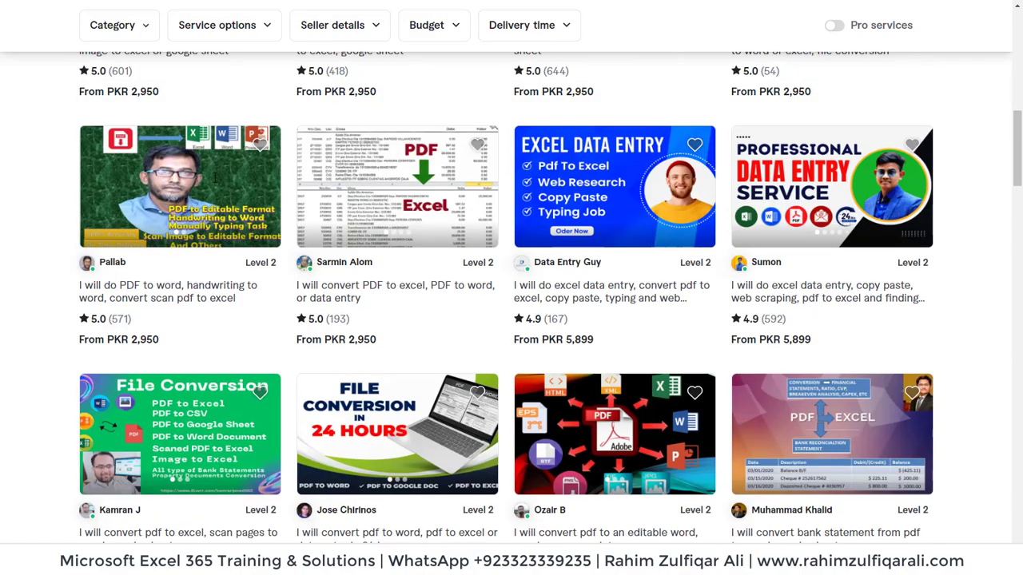
pyautogui.scroll(-5, 214, 177)
pyautogui.scroll(10, 214, 177)
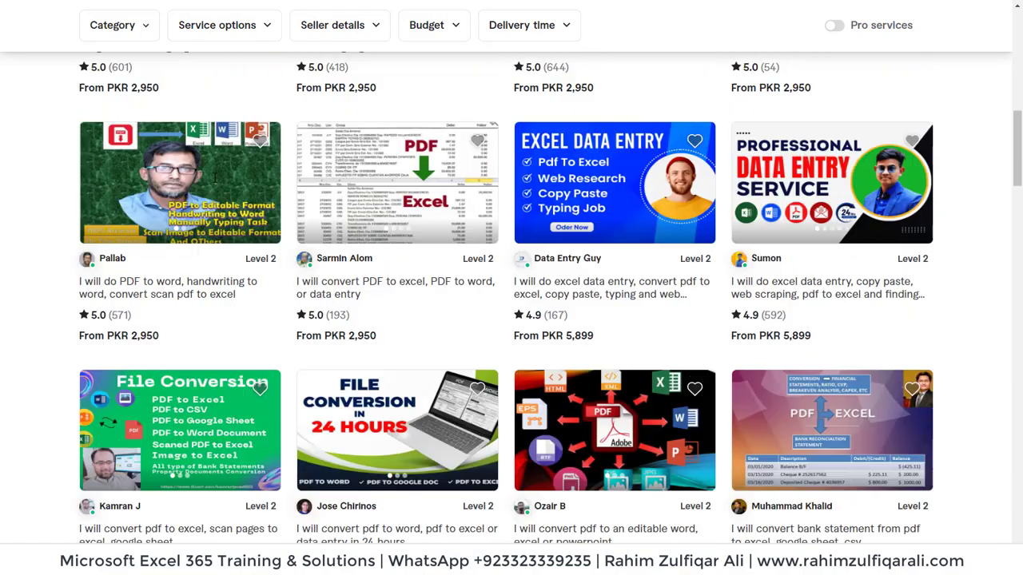
pyautogui.scroll(3, 214, 177)
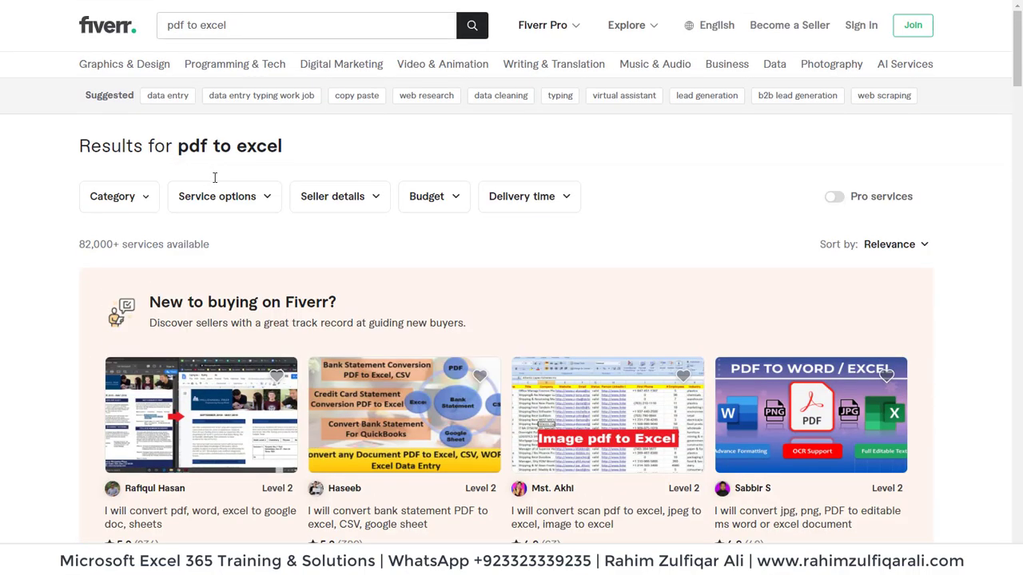
pyautogui.scroll(-1, 214, 178)
pyautogui.scroll(1, 214, 178)
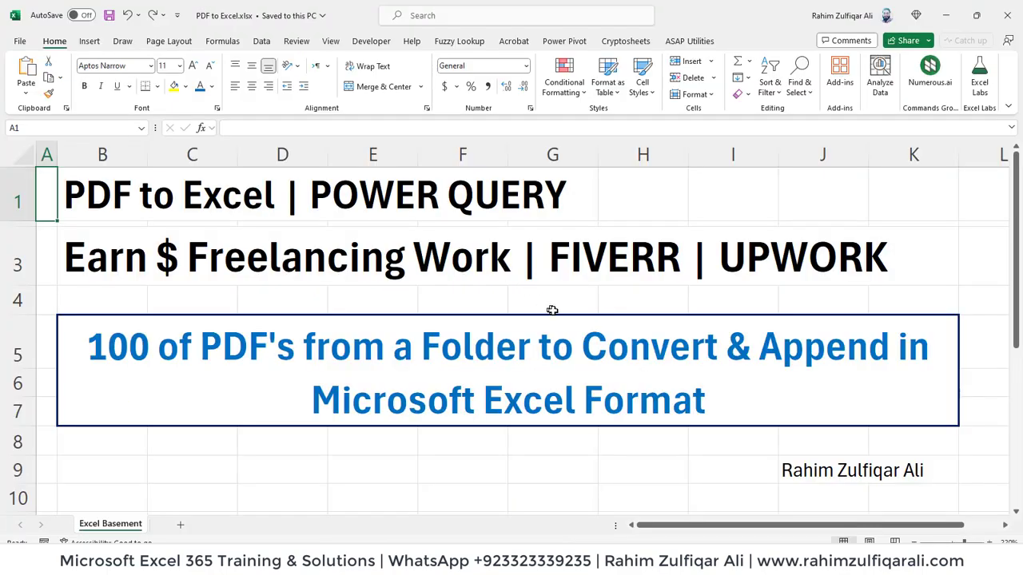
pyautogui.click(552, 310)
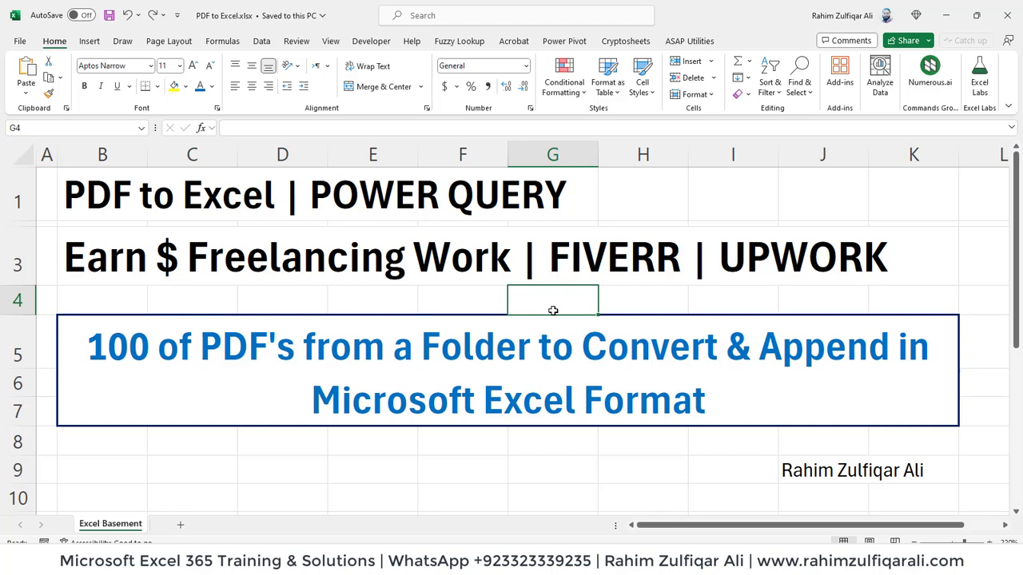
pyautogui.press('Left')
pyautogui.press('Left')
pyautogui.press('Left')
pyautogui.press('Left')
pyautogui.press('Left')
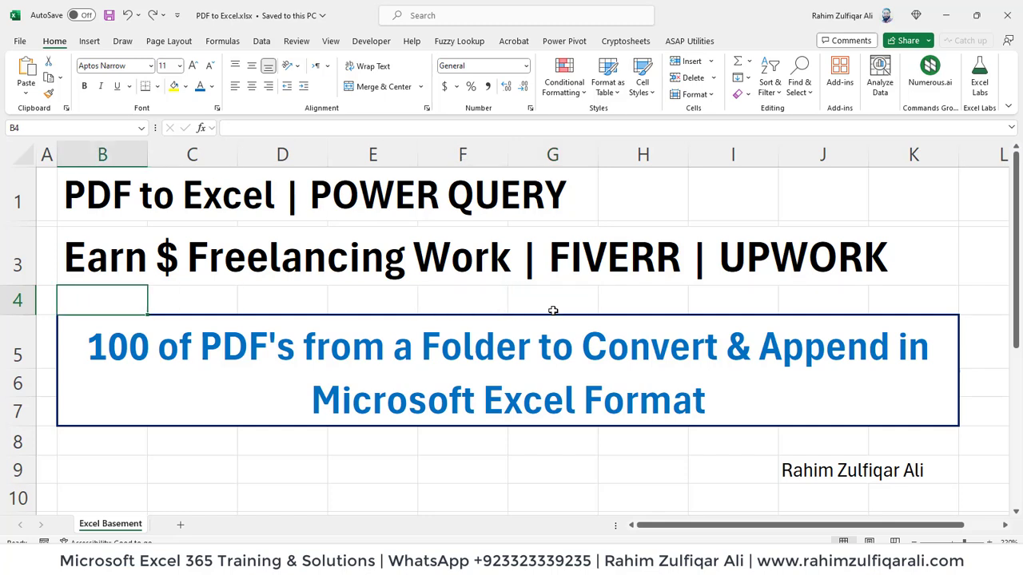
pyautogui.press('Up')
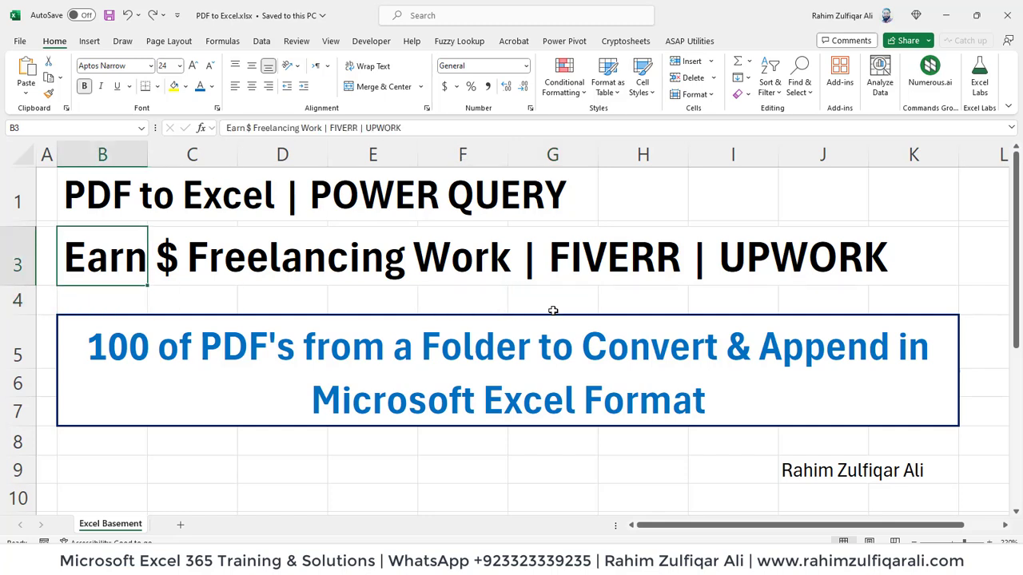
pyautogui.press('Right')
pyautogui.press('Right')
pyautogui.press('Down')
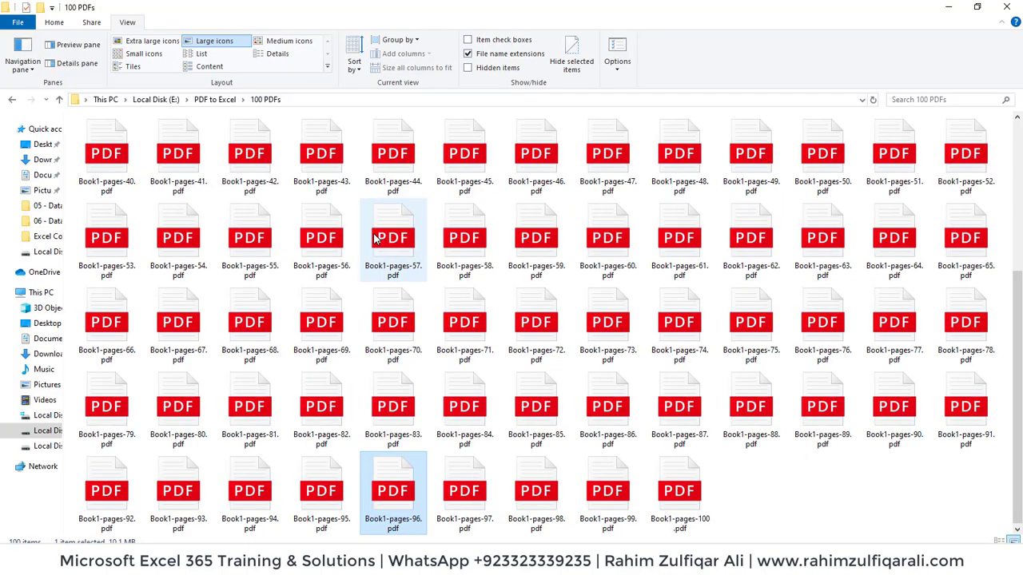
pyautogui.press('Up')
pyautogui.press('Up')
pyautogui.press('Up')
pyautogui.press('Up')
pyautogui.press('Up')
pyautogui.press('Up')
pyautogui.press('Up')
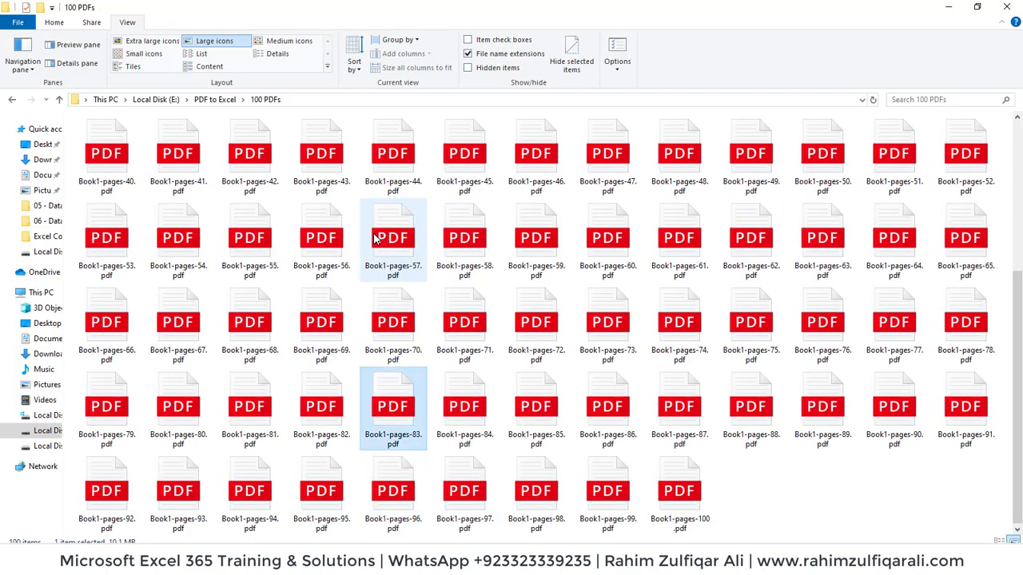
# - View the 100 PDFs folder as a List, then switch back to Large icons
pyautogui.click(203, 54)
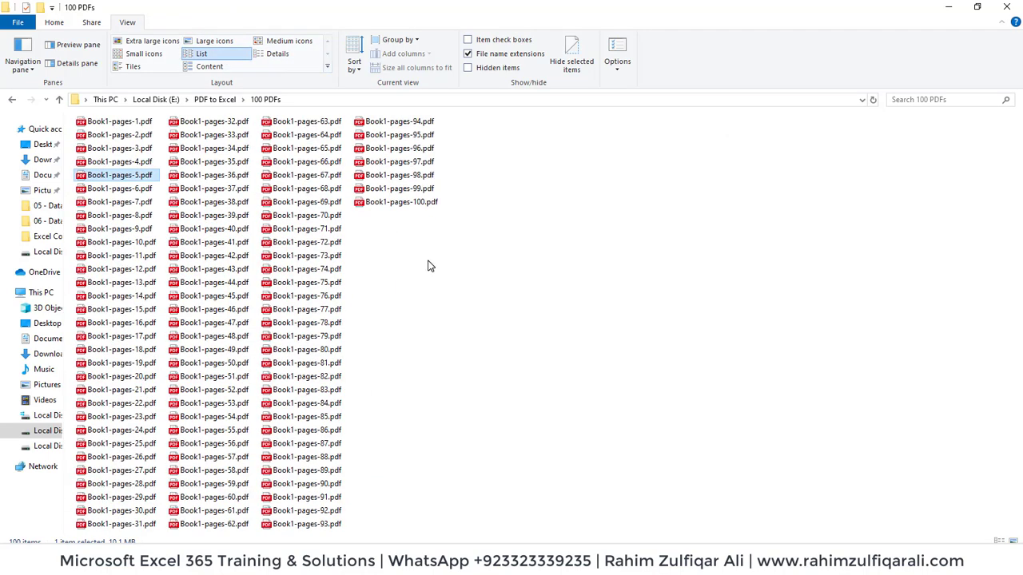
pyautogui.press('Right')
pyautogui.press('Right')
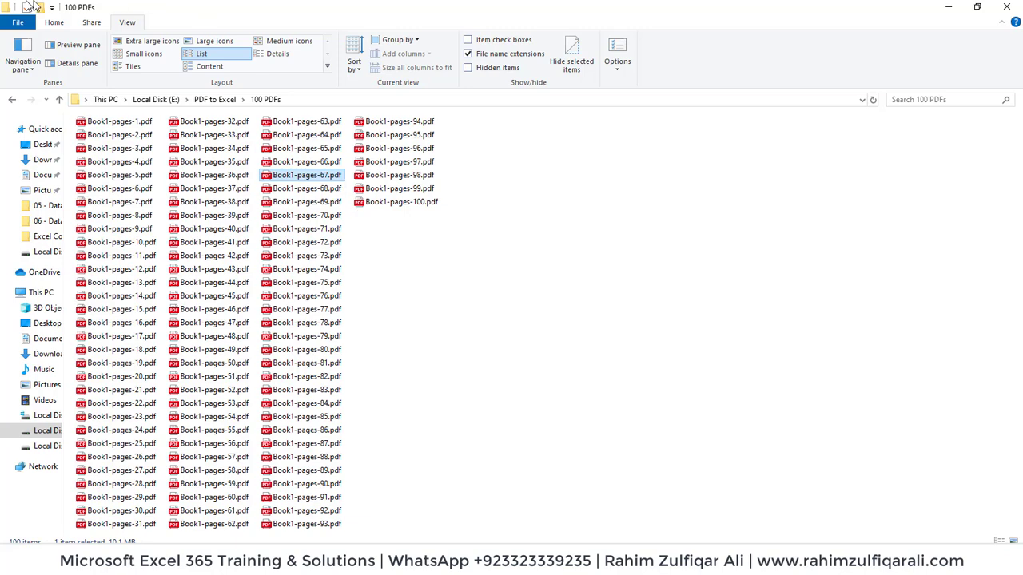
pyautogui.click(195, 44)
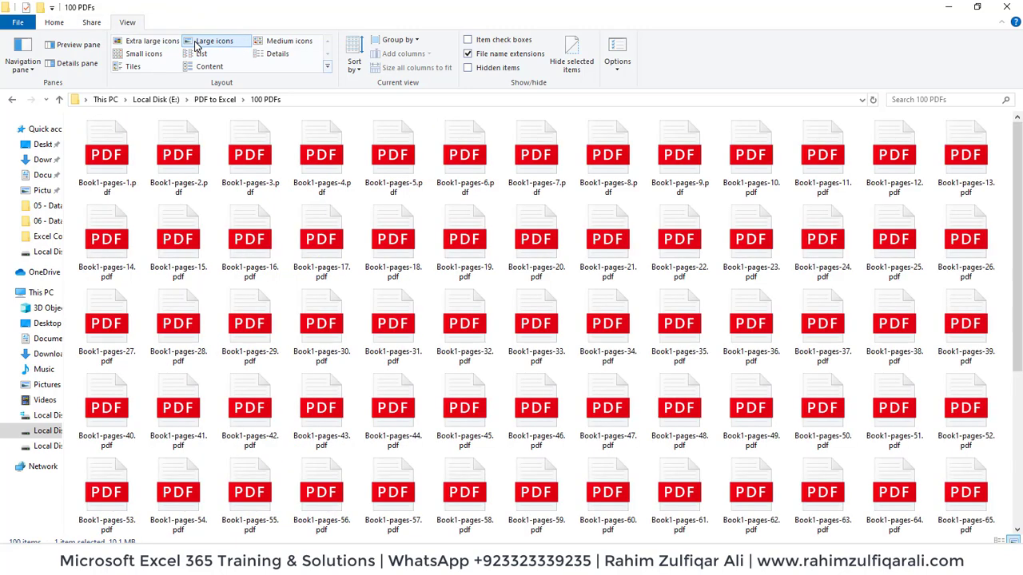
# - Browse the PDFs from Book1-pages-18.pdf to Book1-pages-33.pdf, then return to the PDF to Excel workbook
pyautogui.click(405, 260)
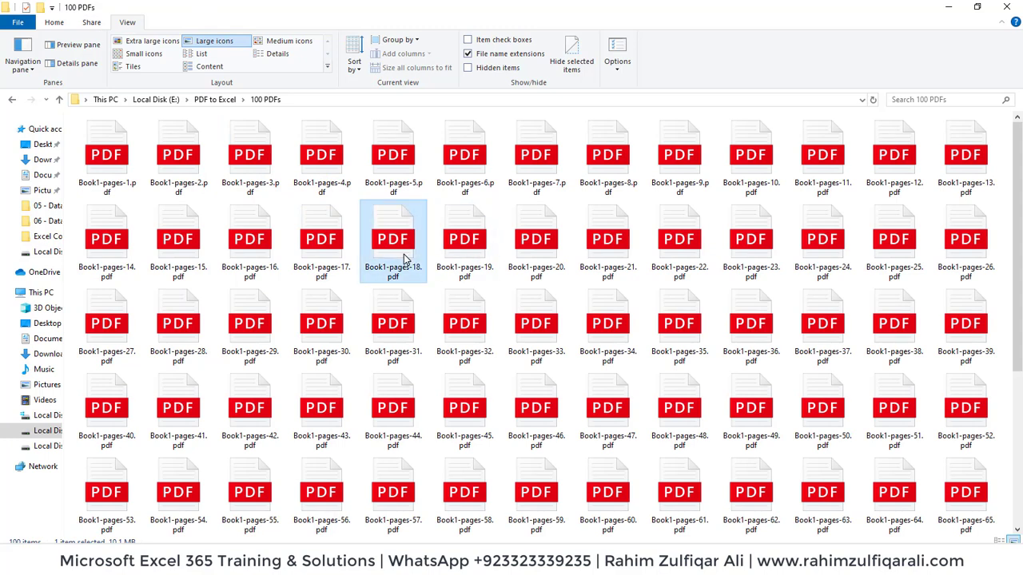
pyautogui.press('Right')
pyautogui.press('Right')
pyautogui.press('Down')
pyautogui.press('Down')
pyautogui.press('Left')
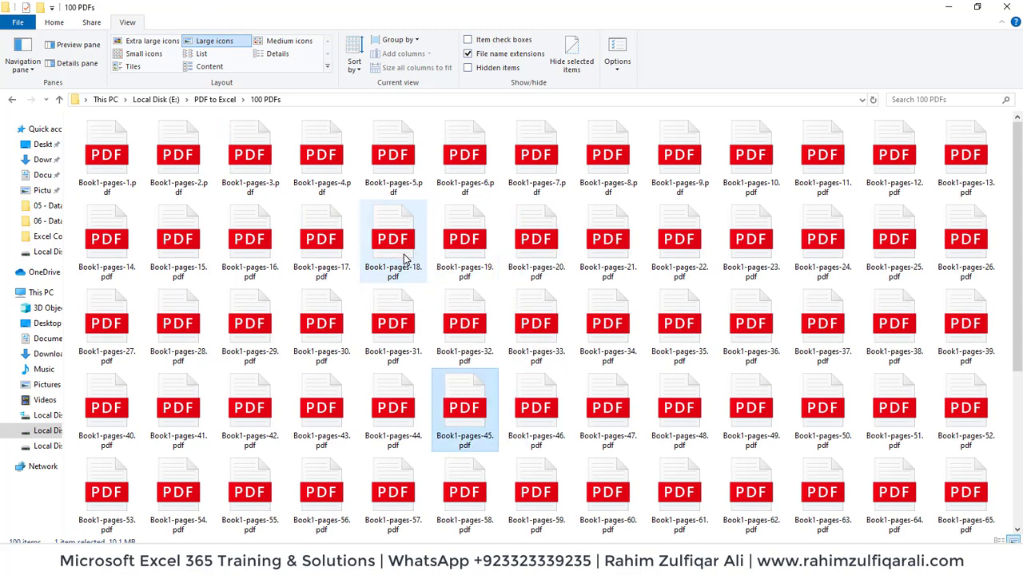
pyautogui.press('Left')
pyautogui.press('Left')
pyautogui.press('Left')
pyautogui.press('Left')
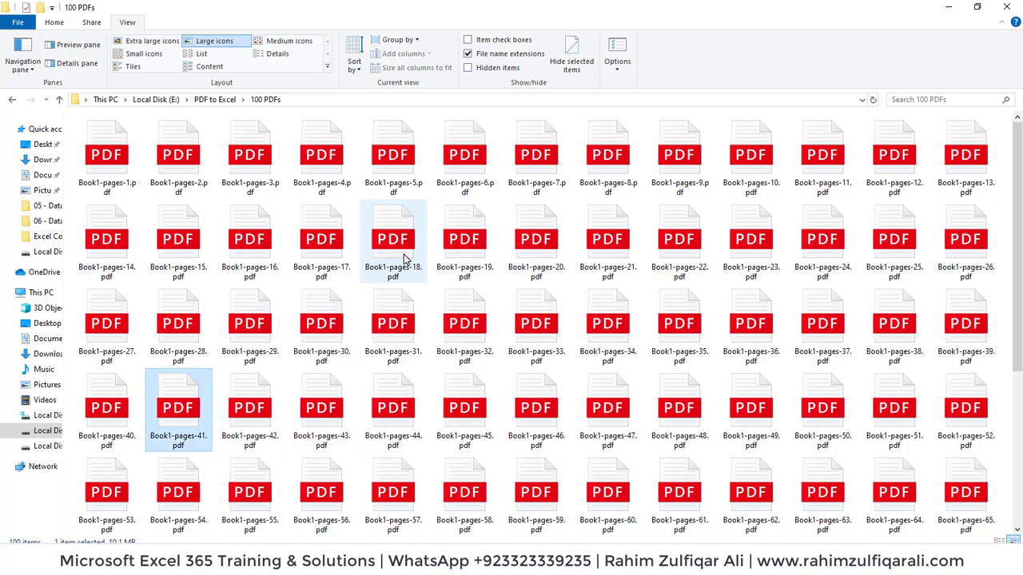
pyautogui.press('Up')
pyautogui.press('Up')
pyautogui.press('Up')
pyautogui.press('Right')
pyautogui.press('Right')
pyautogui.press('Right')
pyautogui.press('Right')
pyautogui.press('Right')
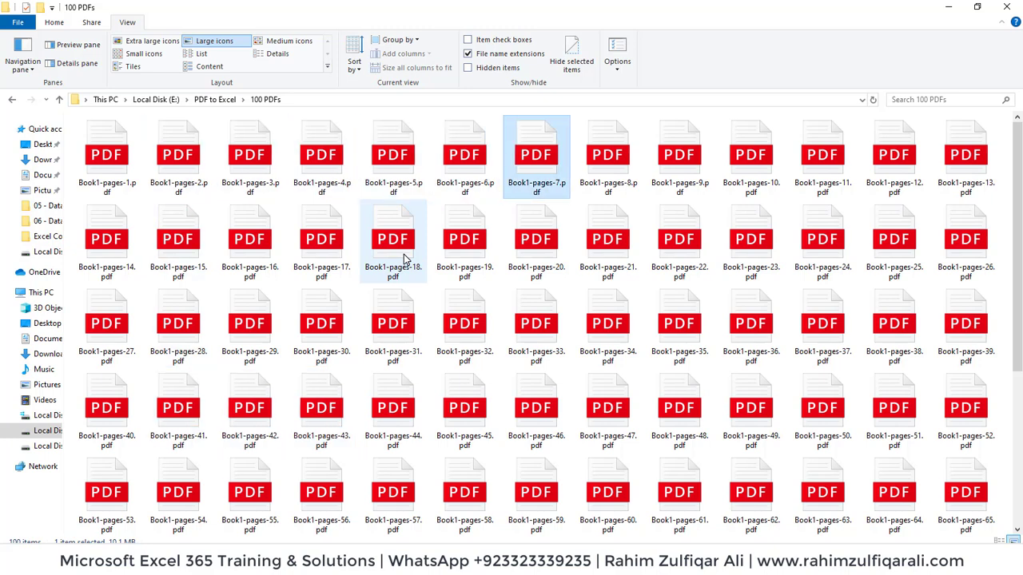
pyautogui.press('Down')
pyautogui.press('Down')
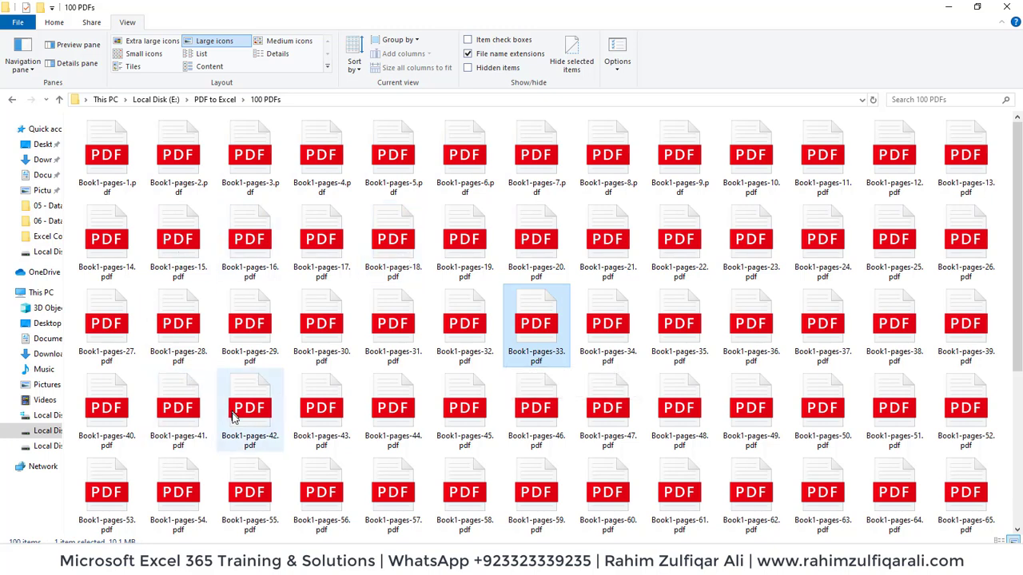
pyautogui.hotkey('alt', 'Tab')
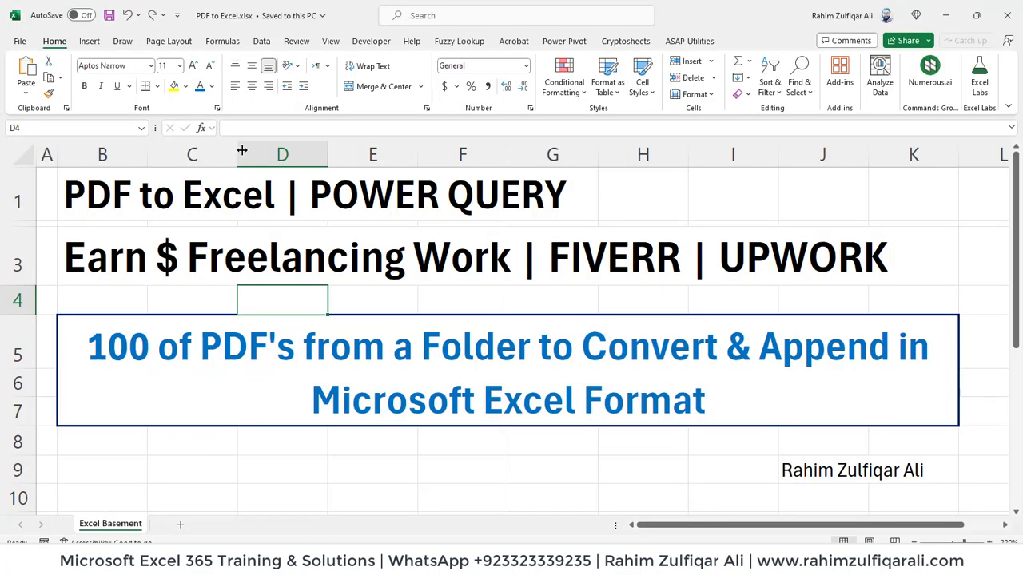
# - Get data From Folder using the 100 PDFs folder and choose Combine & Transform Data
pyautogui.click(264, 41)
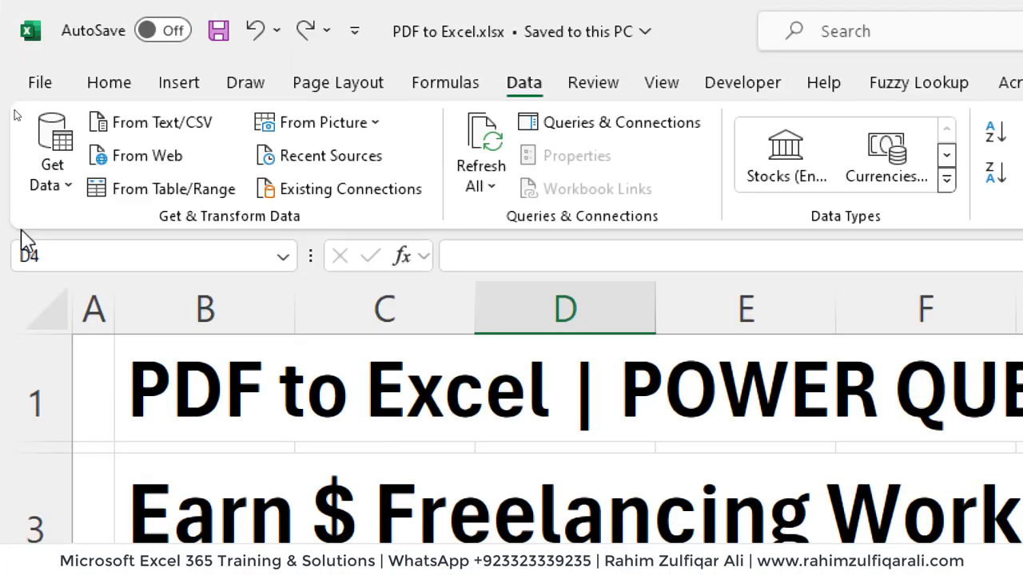
pyautogui.click(45, 185)
pyautogui.moveTo(121, 228)
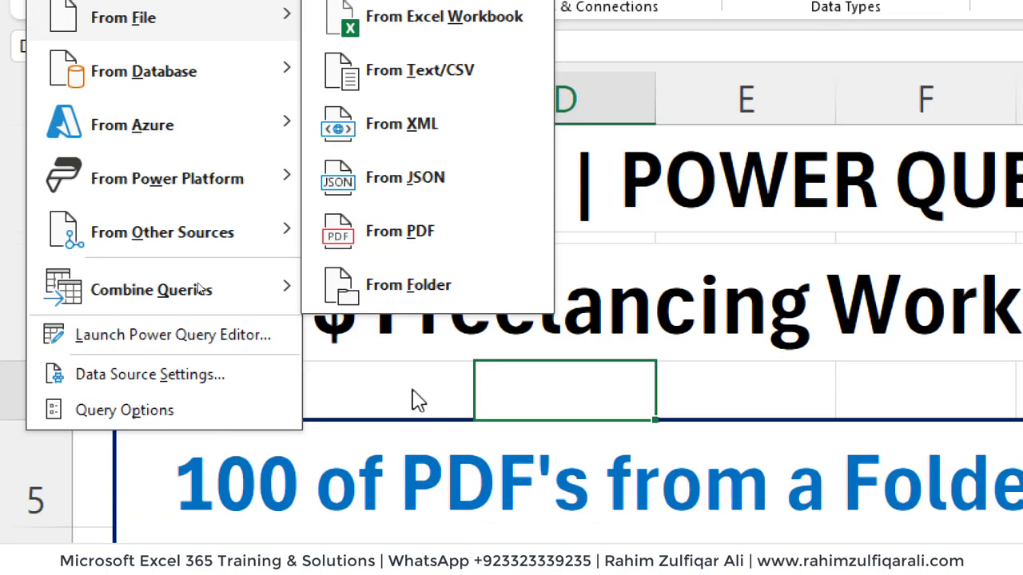
pyautogui.click(410, 285)
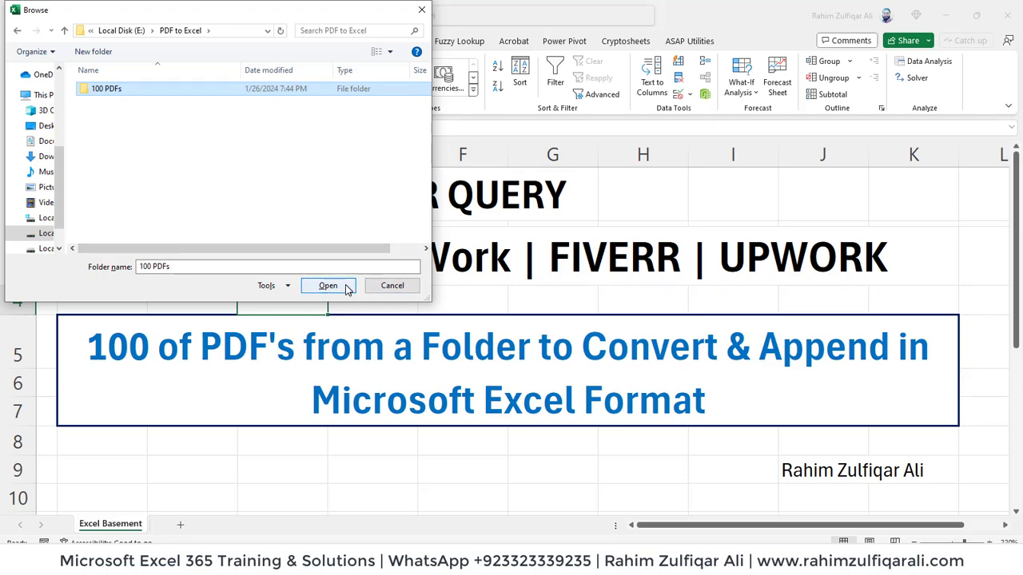
pyautogui.click(346, 289)
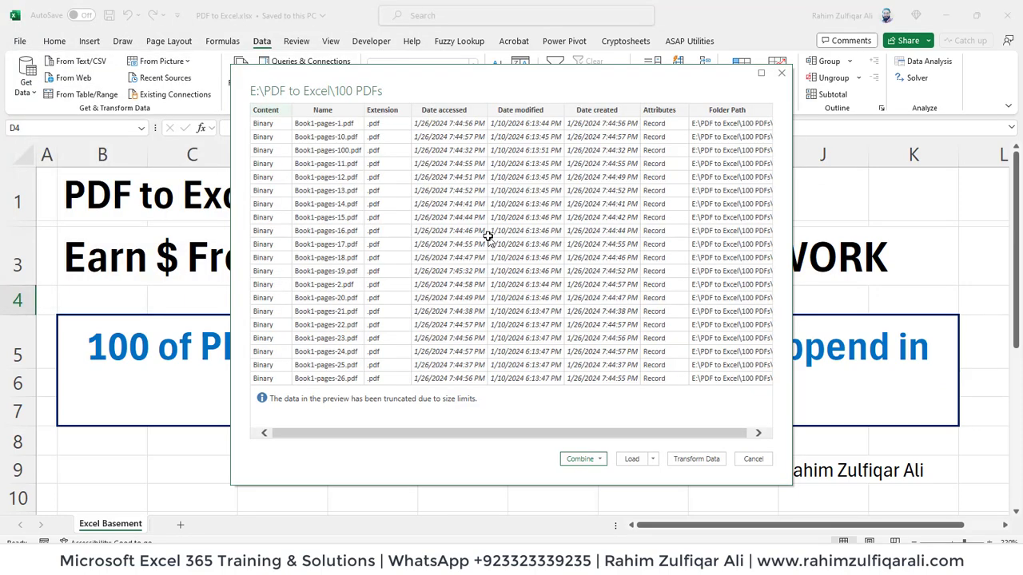
pyautogui.click(595, 467)
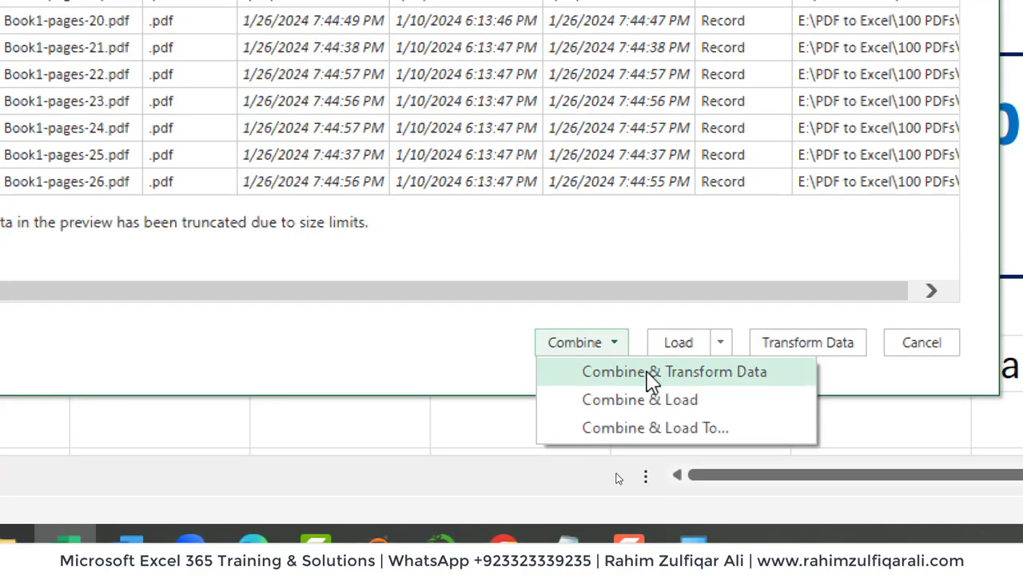
pyautogui.click(647, 372)
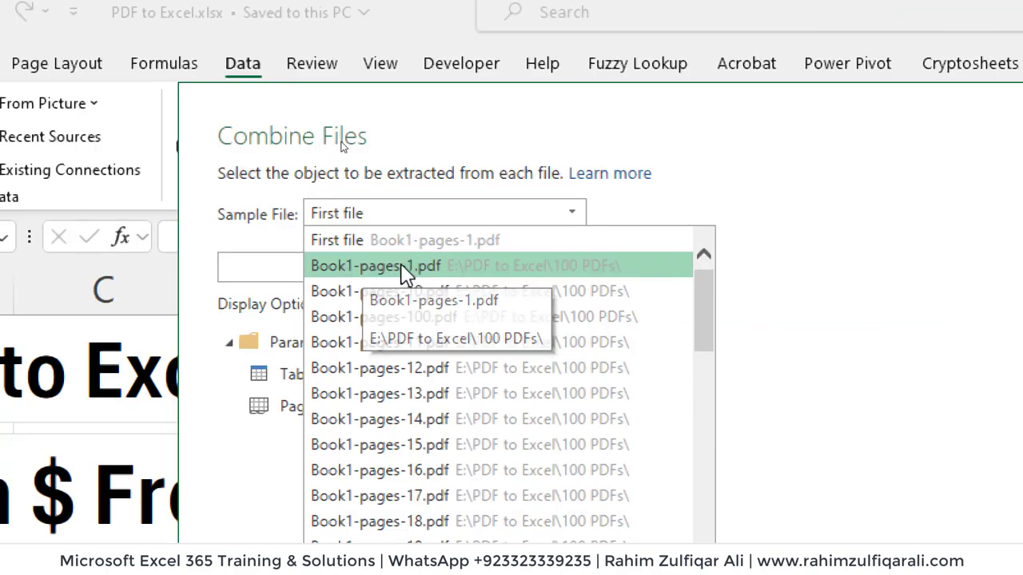
# - Preview Table001 (Page 1) with samples Book1-pages-1, -10 and -11, then confirm the combine
pyautogui.click(405, 269)
pyautogui.click(309, 388)
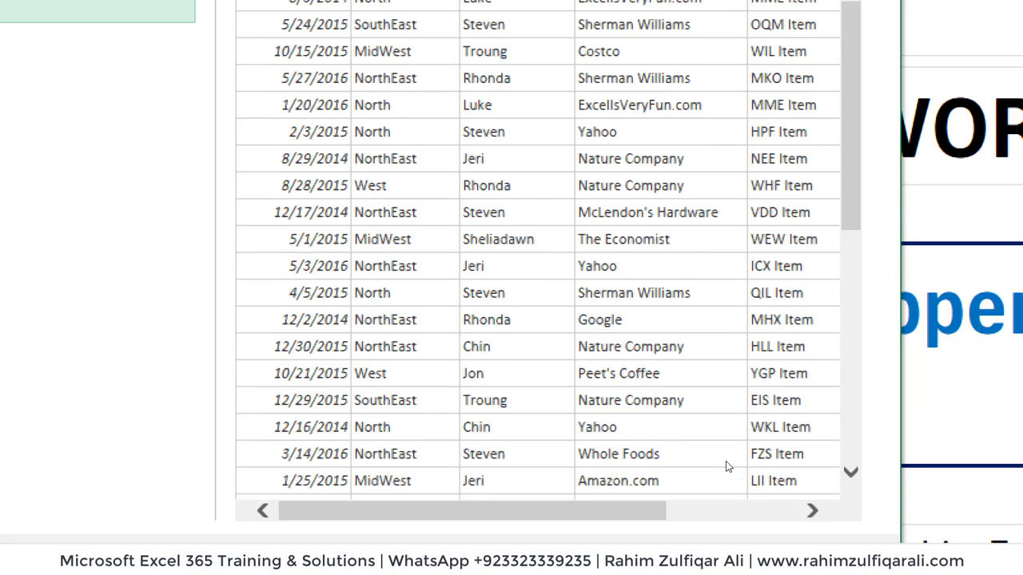
pyautogui.click(754, 521)
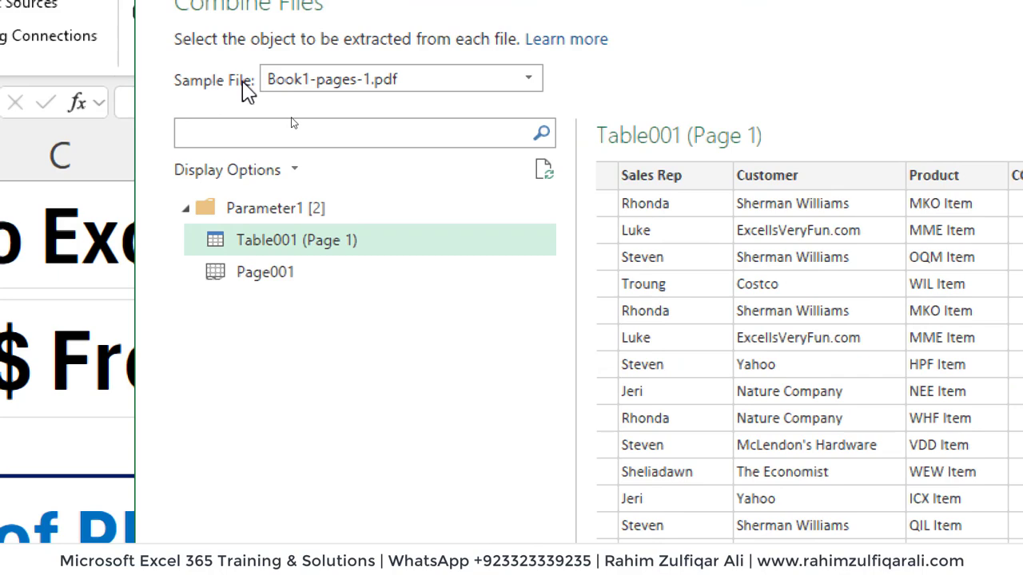
pyautogui.click(292, 83)
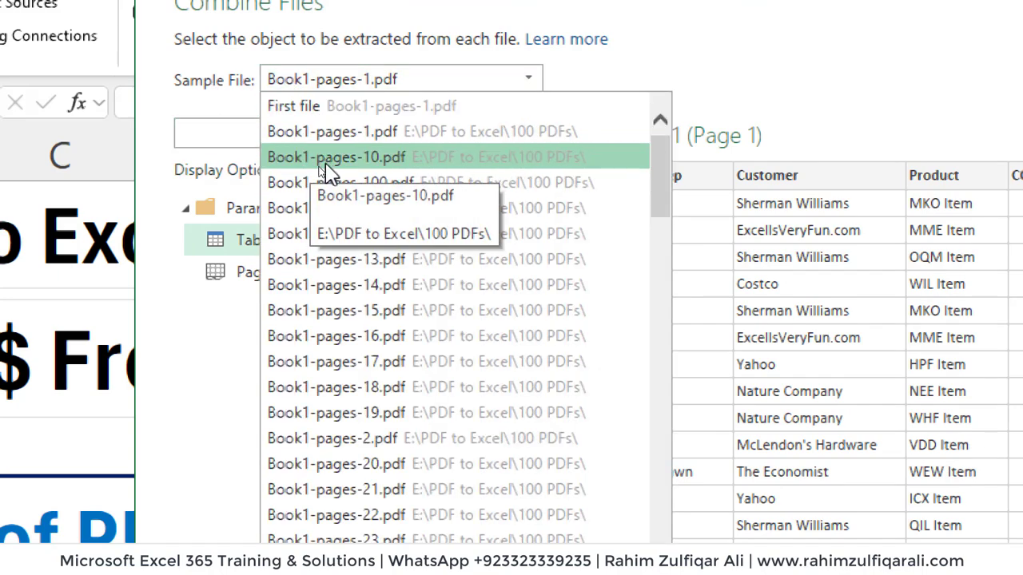
pyautogui.click(356, 158)
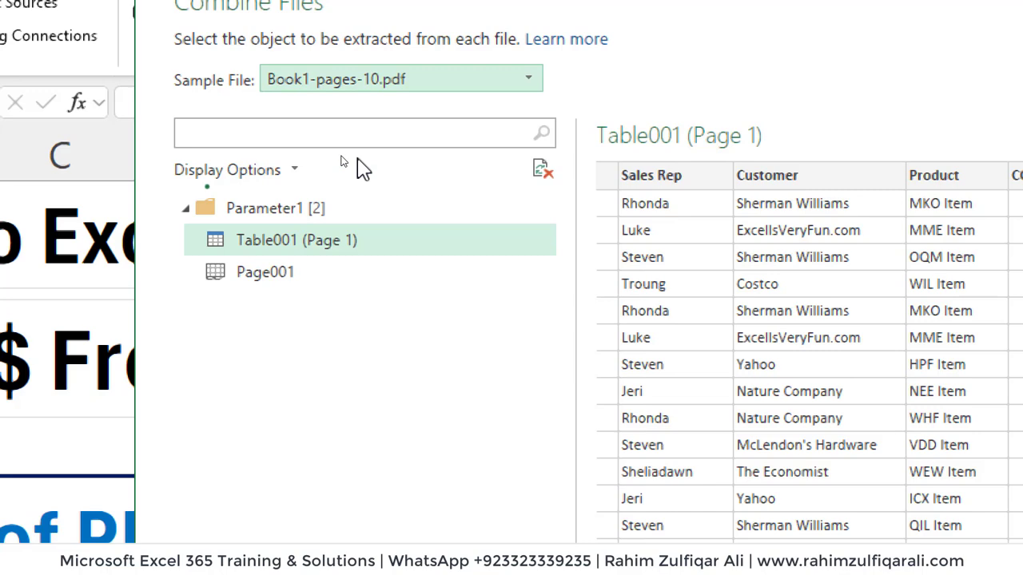
pyautogui.click(276, 247)
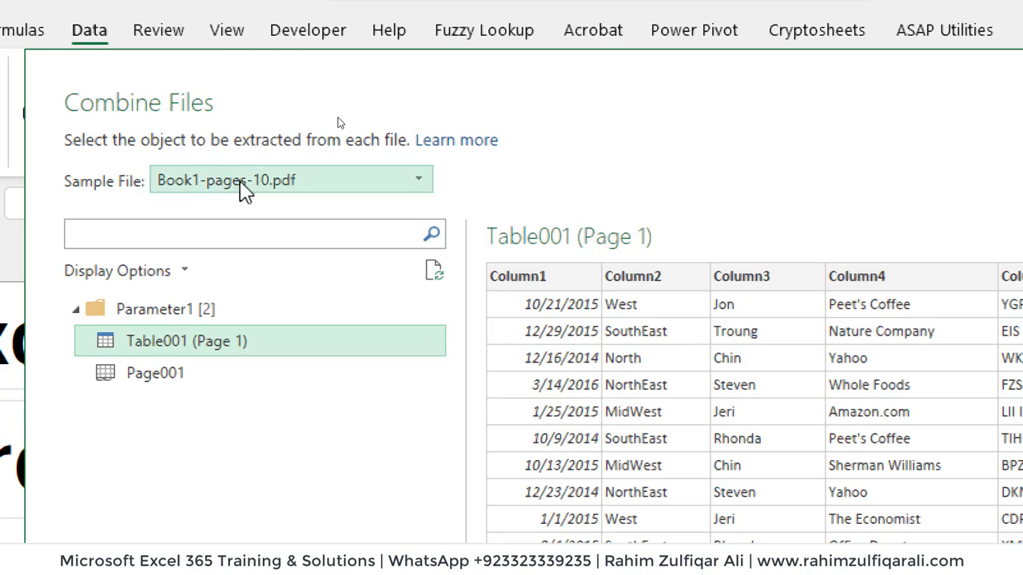
pyautogui.click(242, 186)
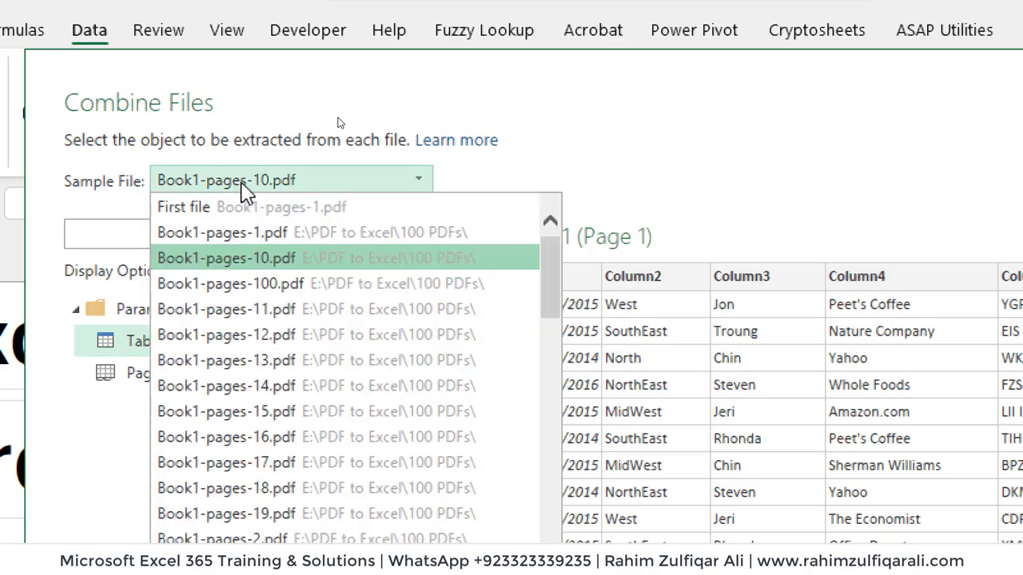
pyautogui.click(236, 312)
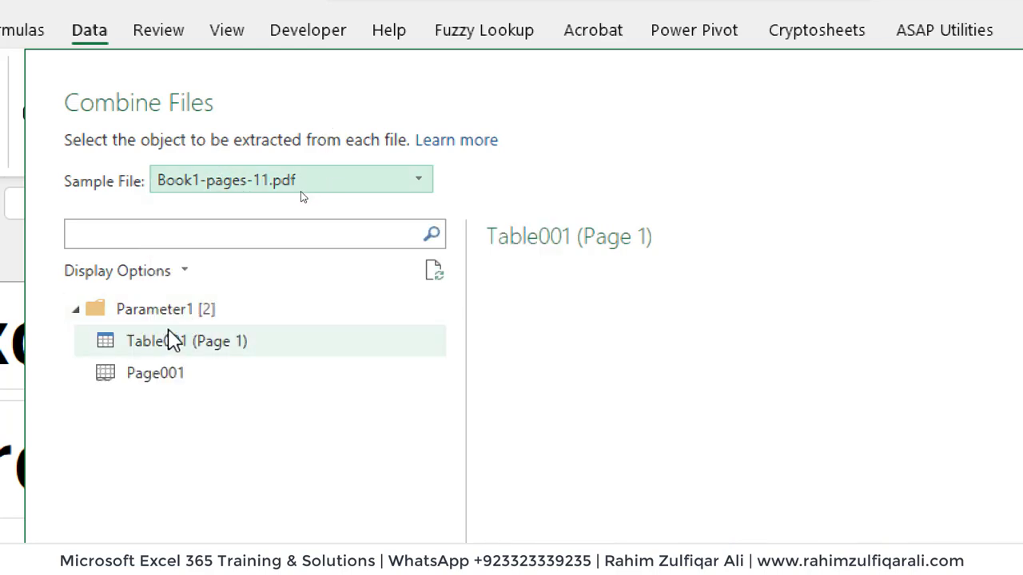
pyautogui.click(168, 352)
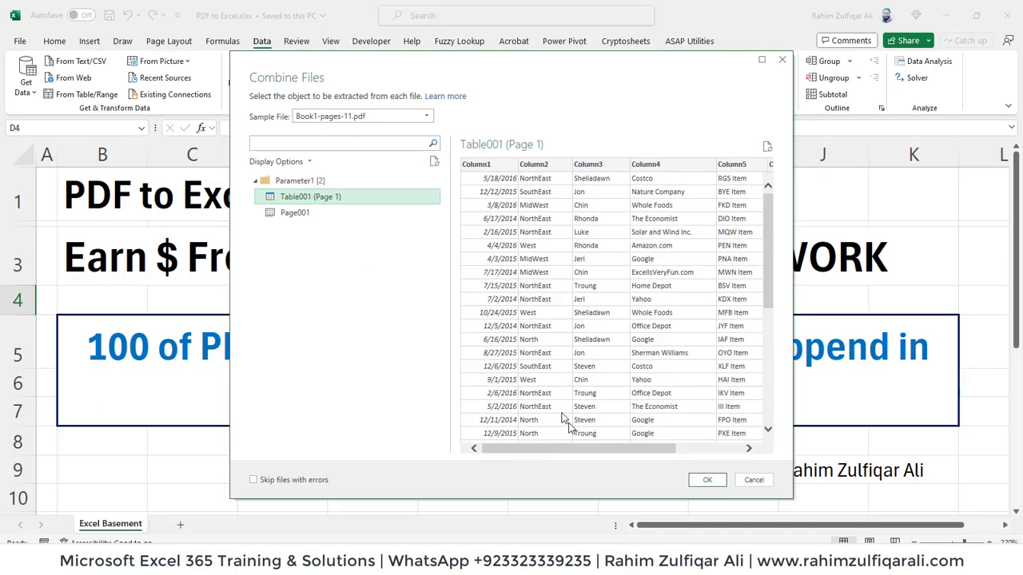
pyautogui.click(707, 479)
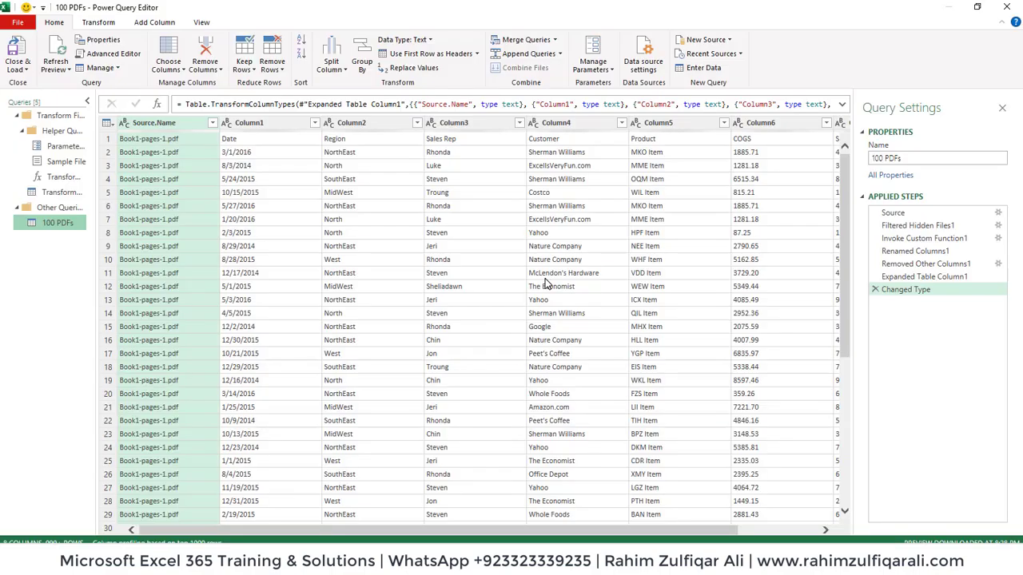
# - Inspect the combined rows, checking Column1 and date values and the source files
pyautogui.click(275, 219)
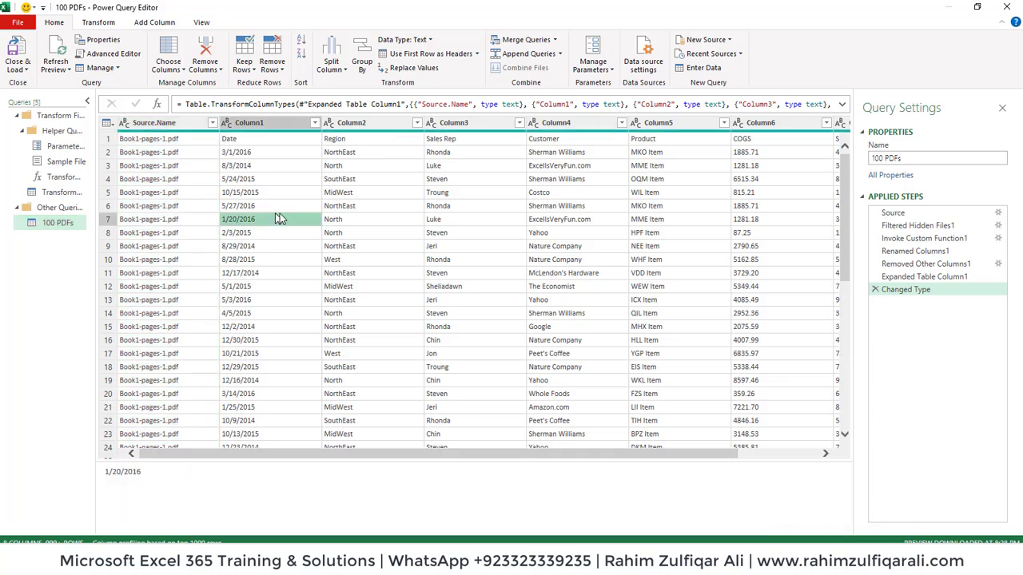
pyautogui.click(847, 177)
pyautogui.moveTo(847, 178); pyautogui.dragTo(850, 343)
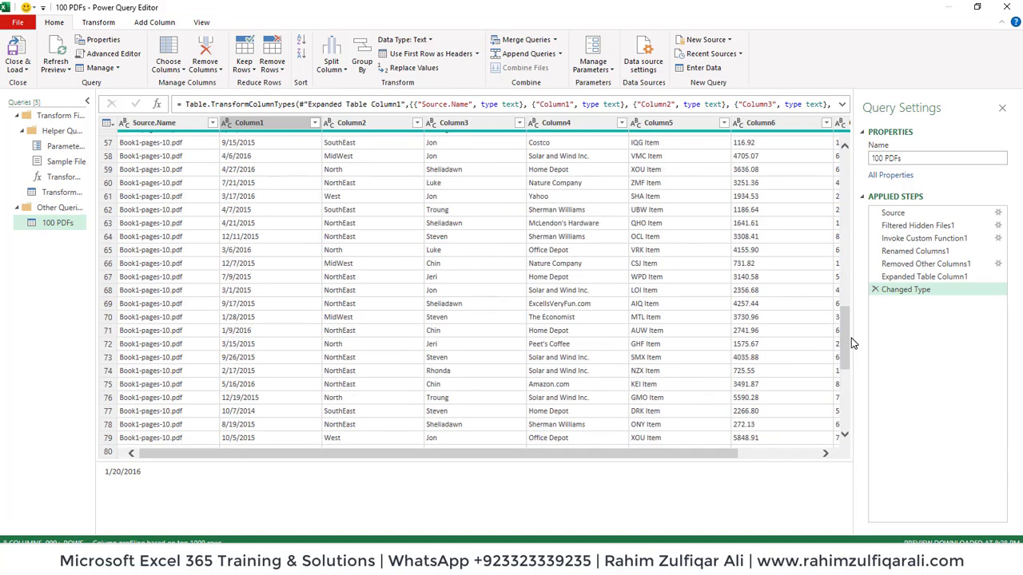
pyautogui.click(212, 122)
pyautogui.moveTo(205, 284)
pyautogui.mouseDown()
pyautogui.moveTo(205, 441)
pyautogui.moveTo(206, 279)
pyautogui.mouseUp()
pyautogui.click(273, 258)
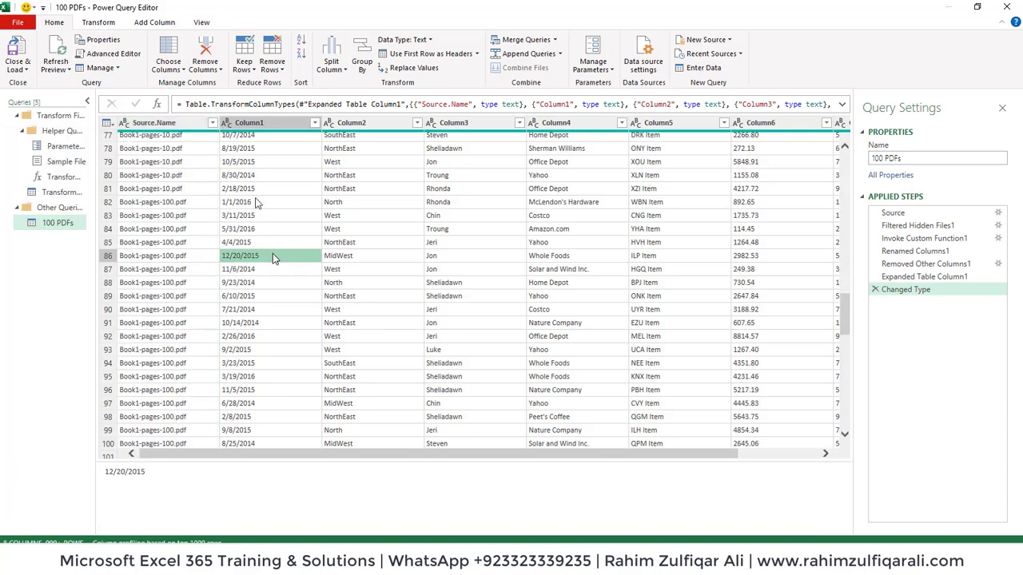
# - Remove the Source.Name column and use the first row (Date, Region, Sales Rep…) as headers
pyautogui.click(181, 124)
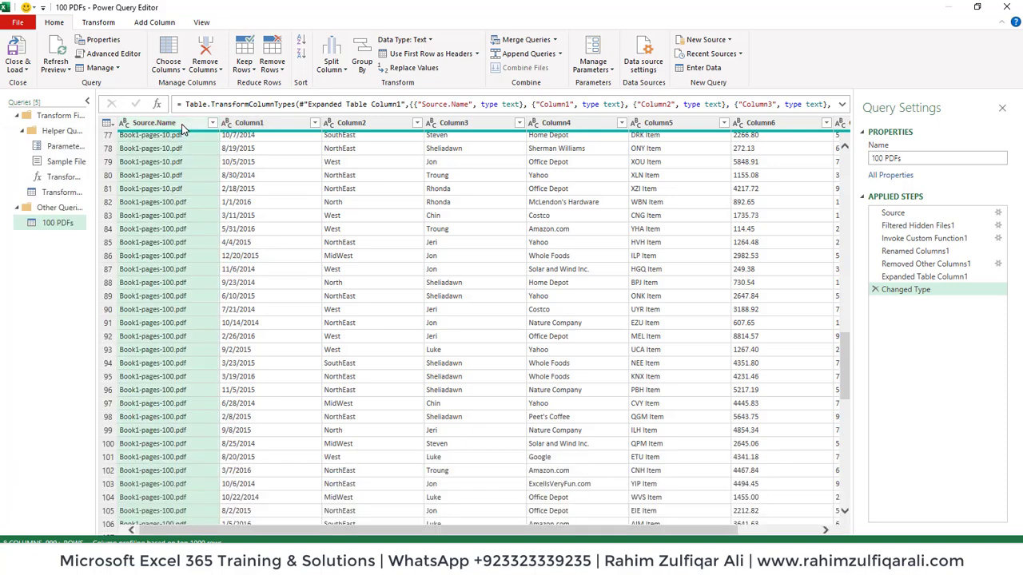
pyautogui.rightClick(181, 124)
pyautogui.click(206, 150)
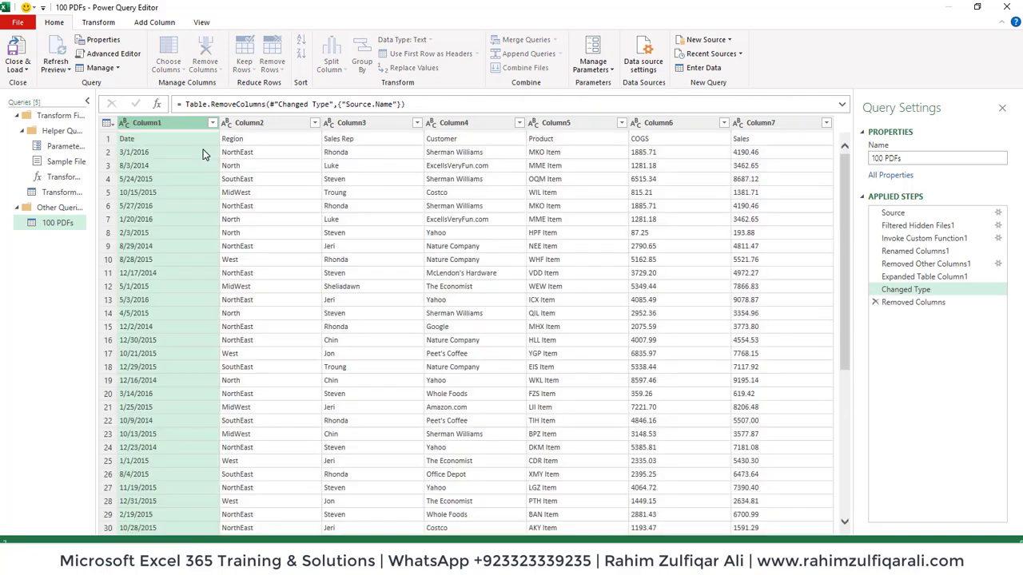
pyautogui.click(177, 144)
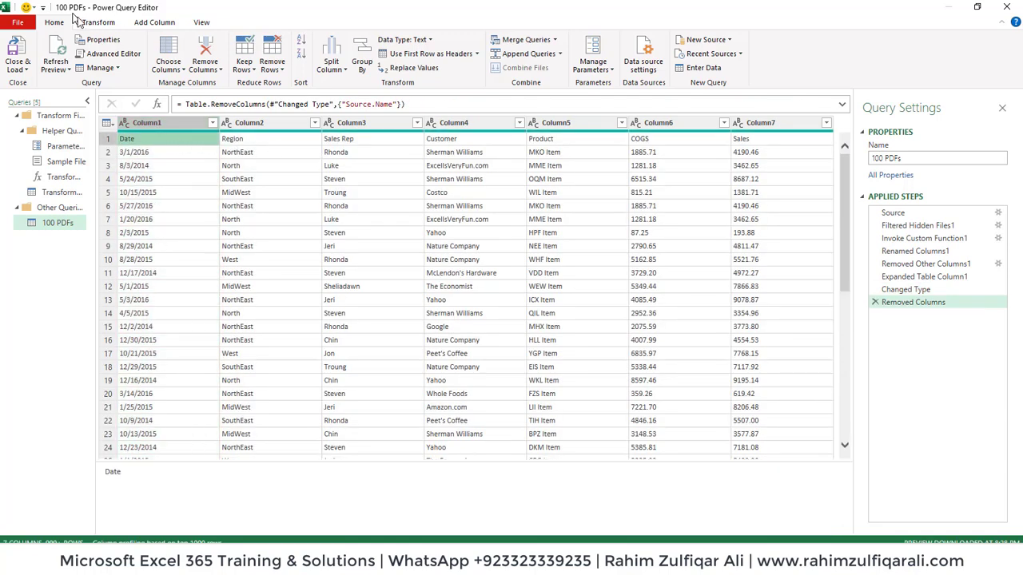
pyautogui.click(405, 56)
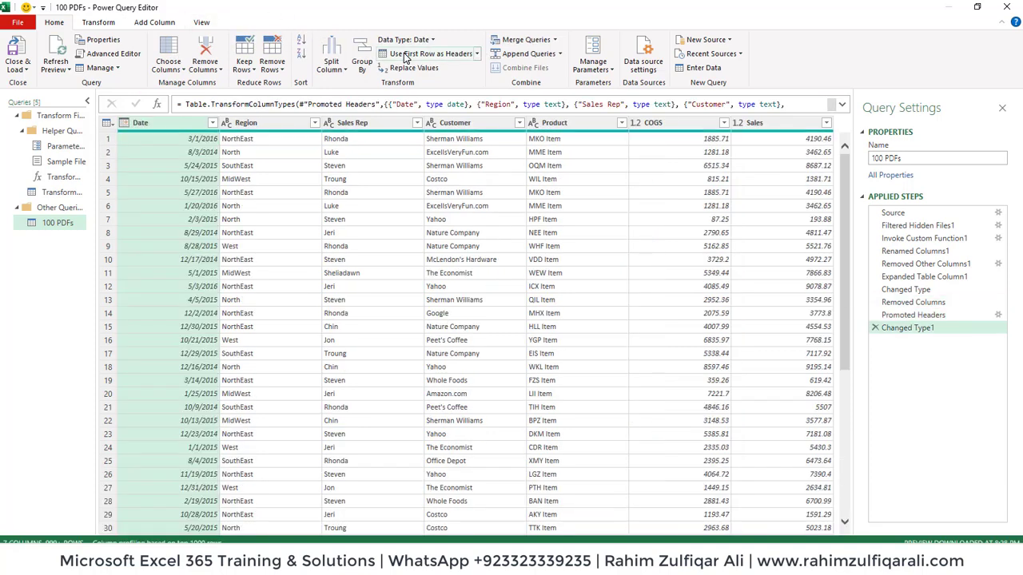